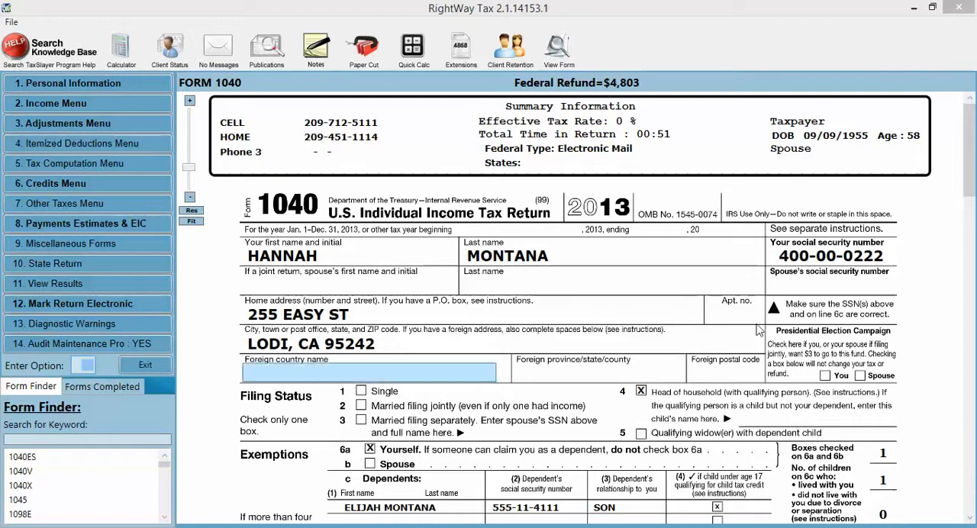
# Review Form 1040 down to the income lines and search the form finder for "SCHE" to browse the available schedules
pyautogui.scroll(-3, 928, 305)
pyautogui.scroll(-1, 928, 309)
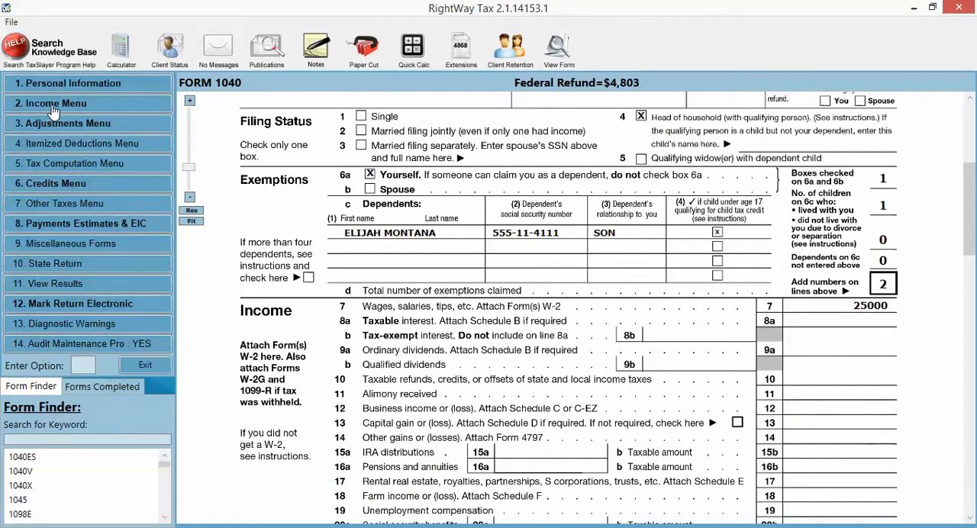
pyautogui.click(67, 441)
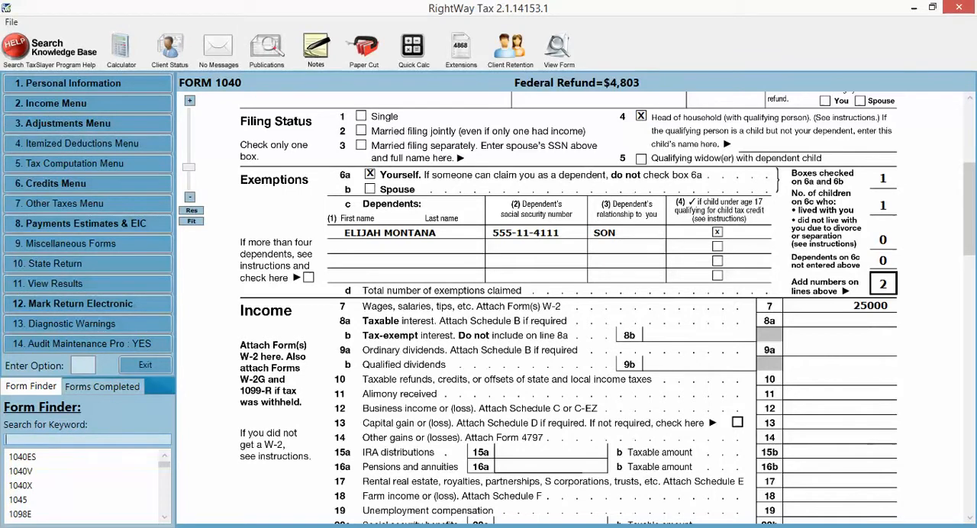
pyautogui.write('SCHE')
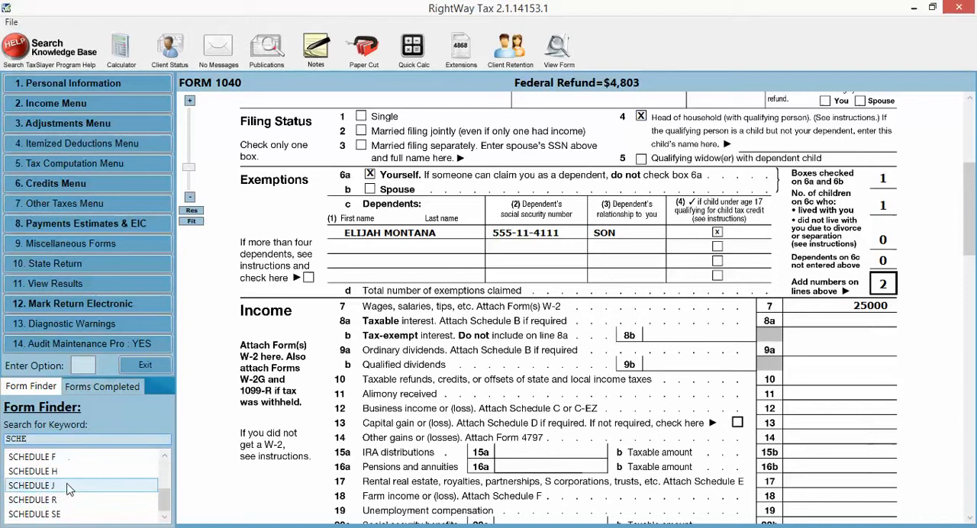
pyautogui.scroll(-2, 68, 504)
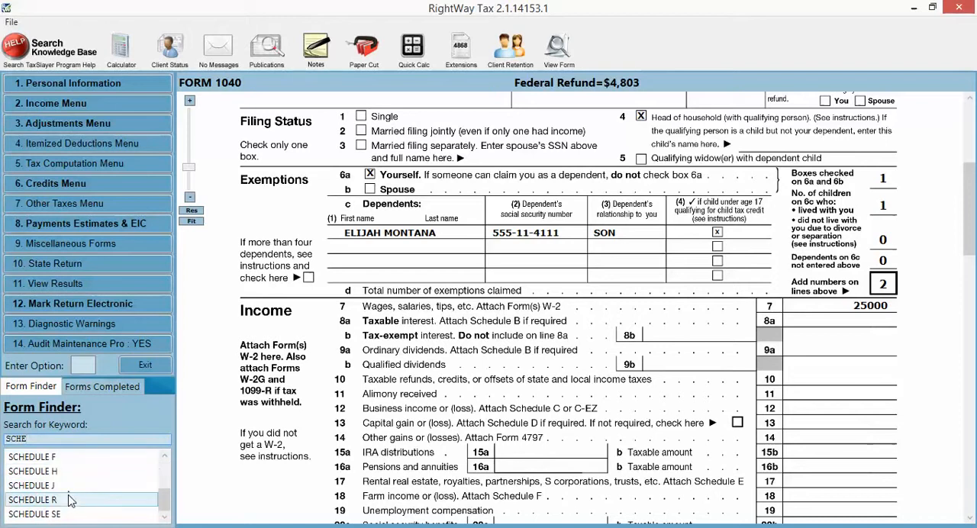
pyautogui.scroll(2, 61, 508)
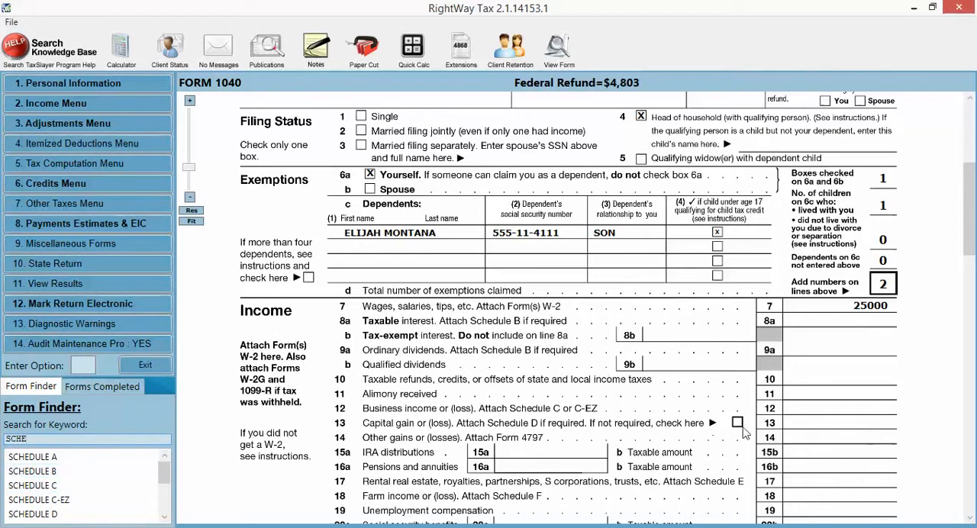
# Open the business income entry from Form 1040 line 12 and add a new Schedule C
pyautogui.doubleClick(794, 412)
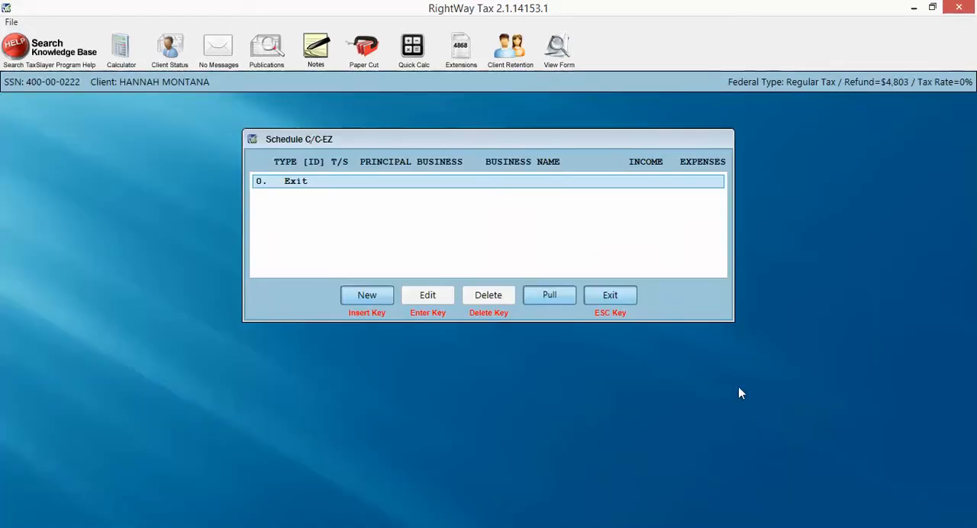
pyautogui.click(364, 298)
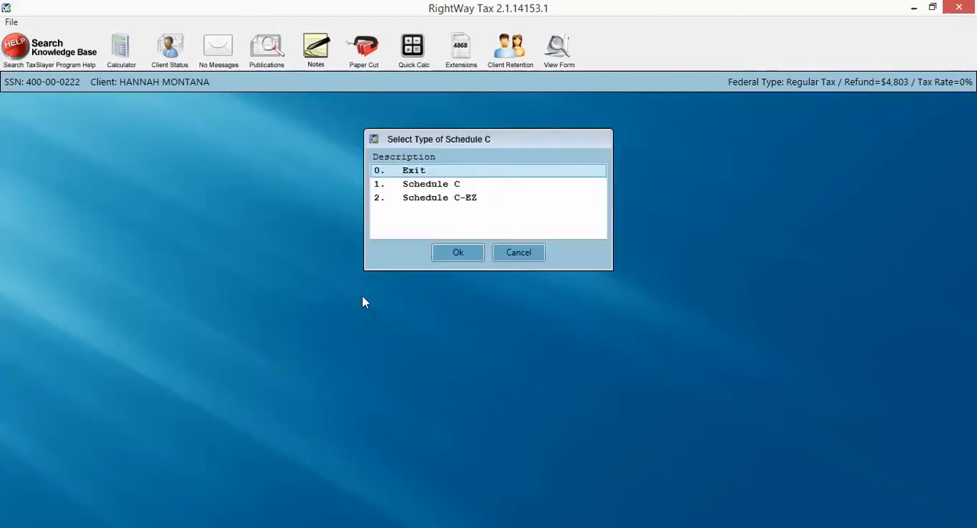
pyautogui.click(510, 254)
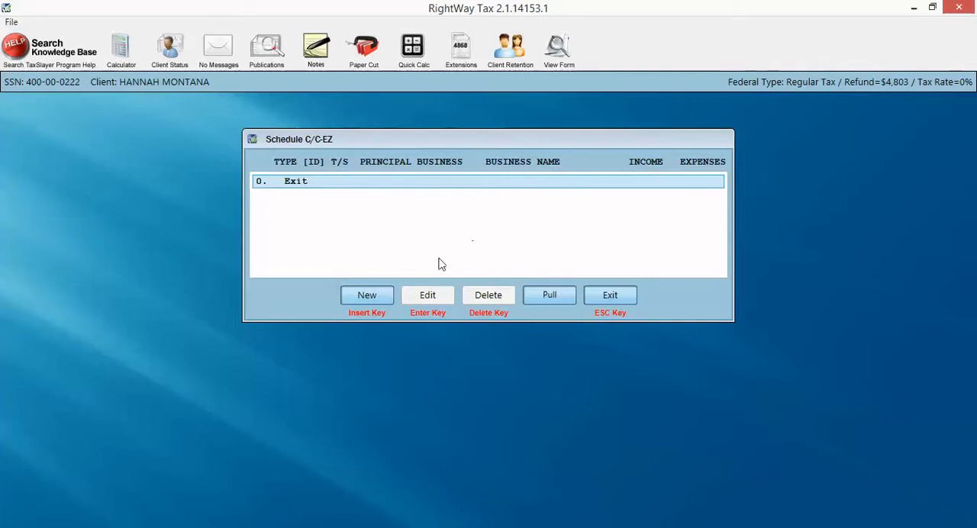
pyautogui.click(350, 302)
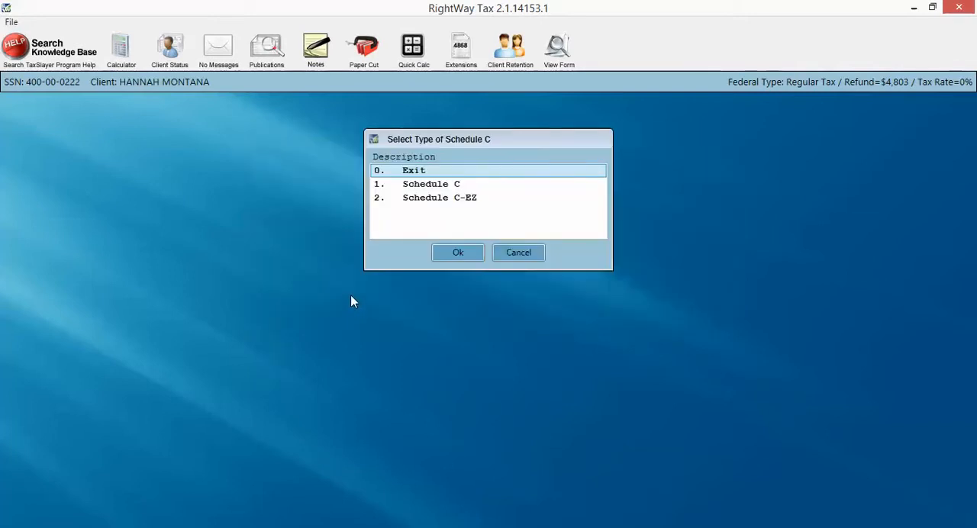
pyautogui.click(439, 188)
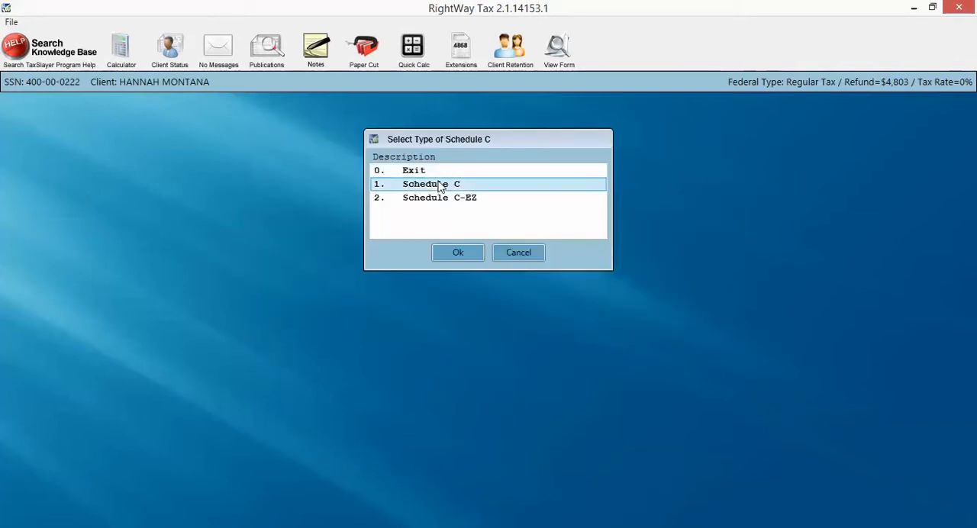
pyautogui.click(455, 254)
# Enter LANDSCAPER as the principal business activity description and confirm it
pyautogui.click(458, 231)
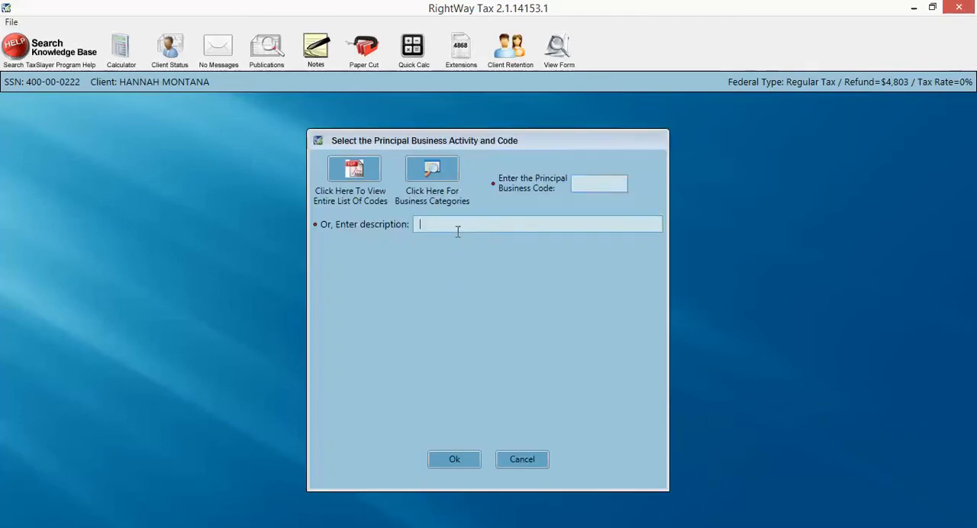
pyautogui.write('LANDSCAPER')
pyautogui.click(451, 462)
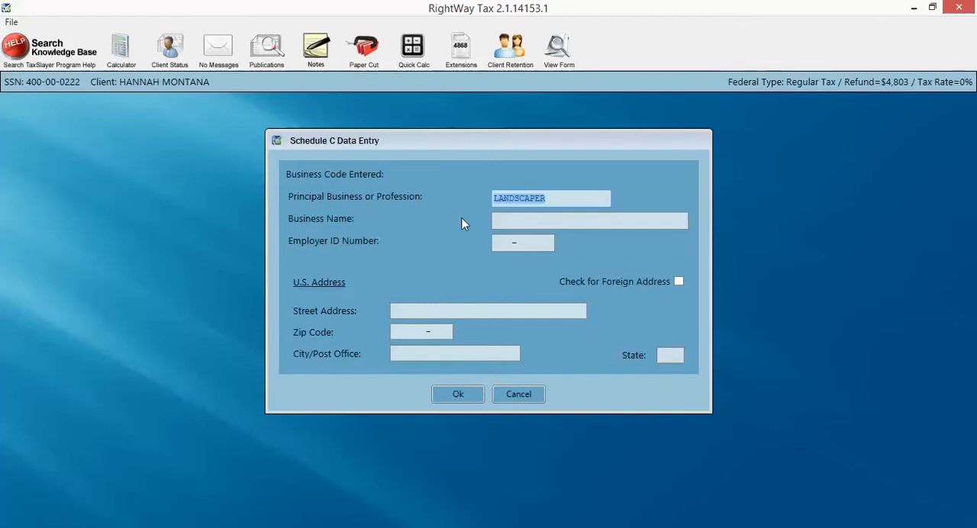
# Accept the Schedule C business details, name and address, and questions without changes to reach the edit menu
pyautogui.click(461, 396)
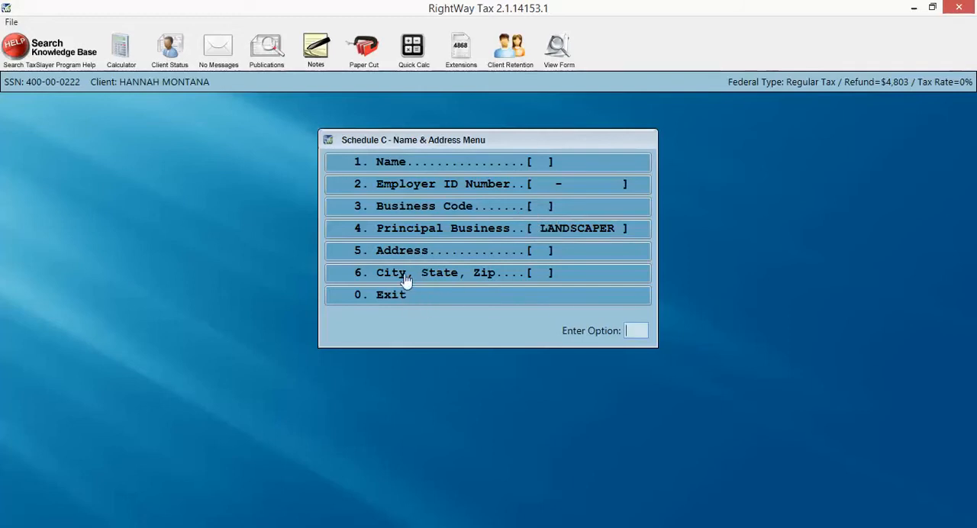
pyautogui.click(395, 298)
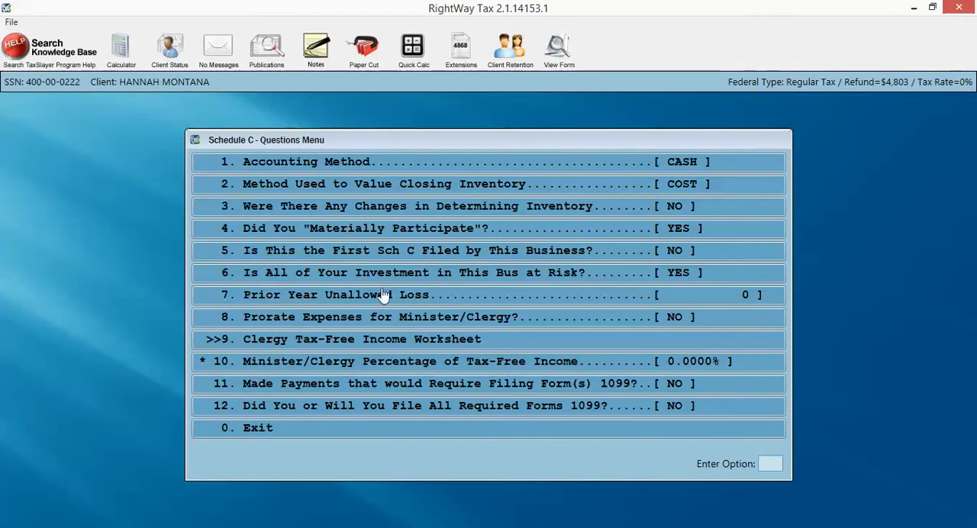
pyautogui.click(260, 439)
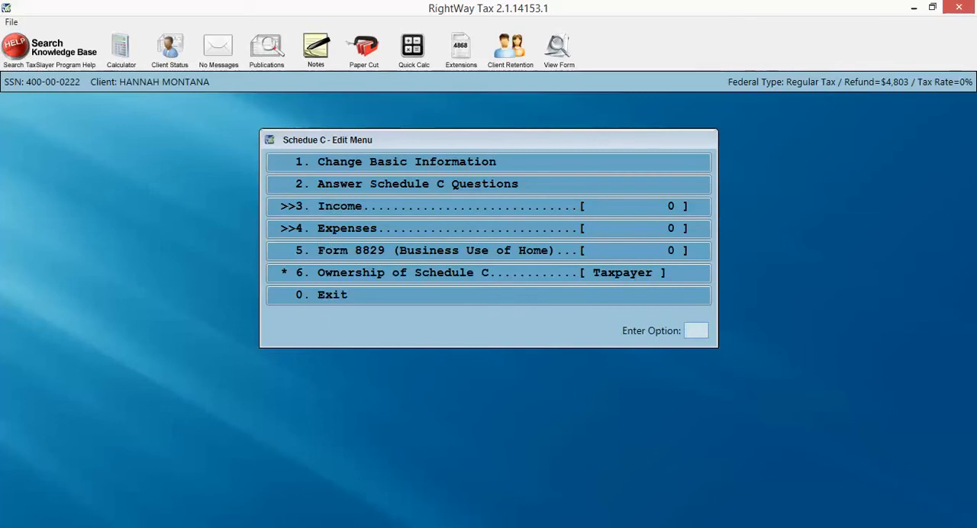
# Switch to Adobe Reader and examine the Schedule C form's header, income, expense and net profit sections, then minimize it
pyautogui.click(333, 527)
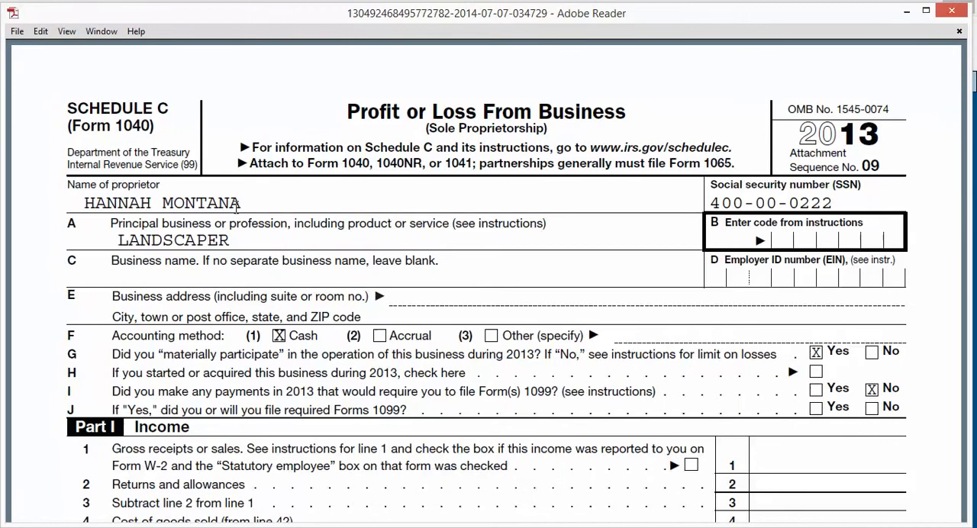
pyautogui.scroll(-3, 235, 208)
pyautogui.scroll(-1, 236, 207)
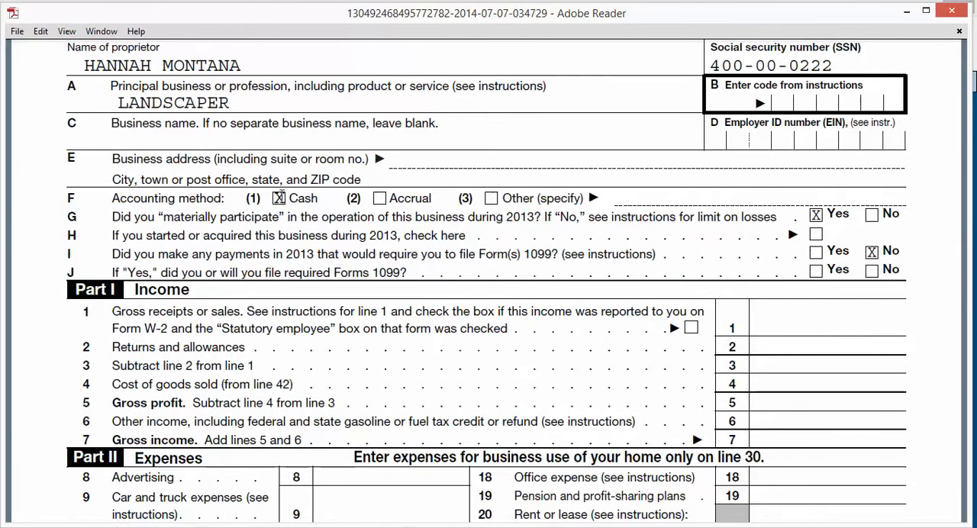
pyautogui.scroll(-2, 287, 199)
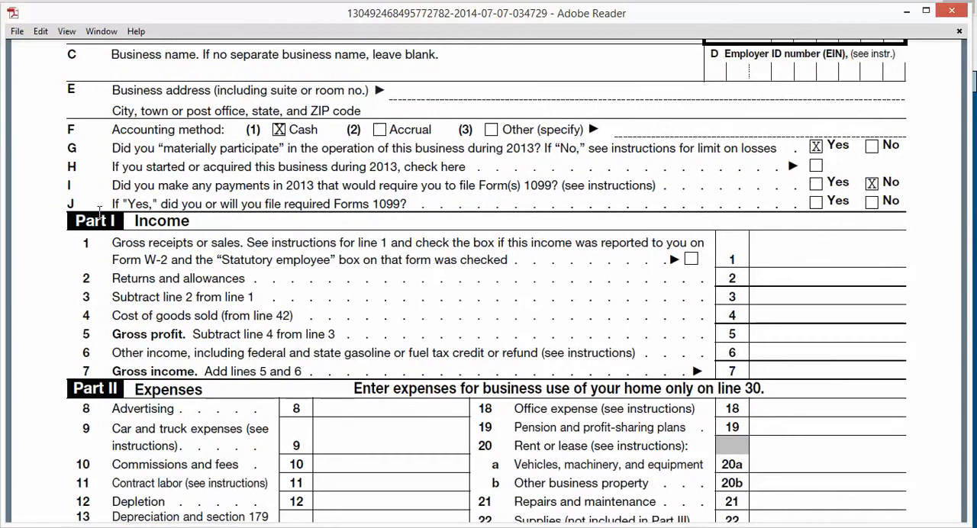
pyautogui.scroll(-2, 277, 155)
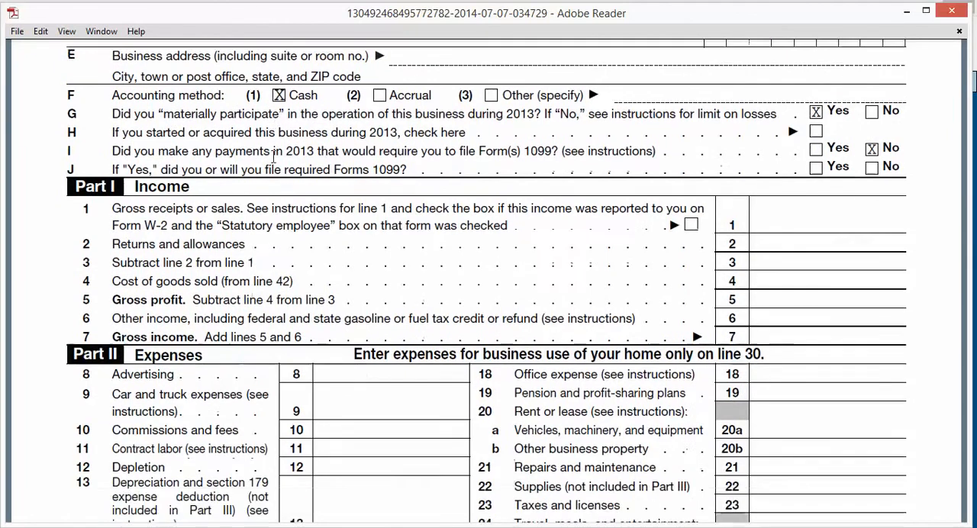
pyautogui.scroll(-2, 276, 155)
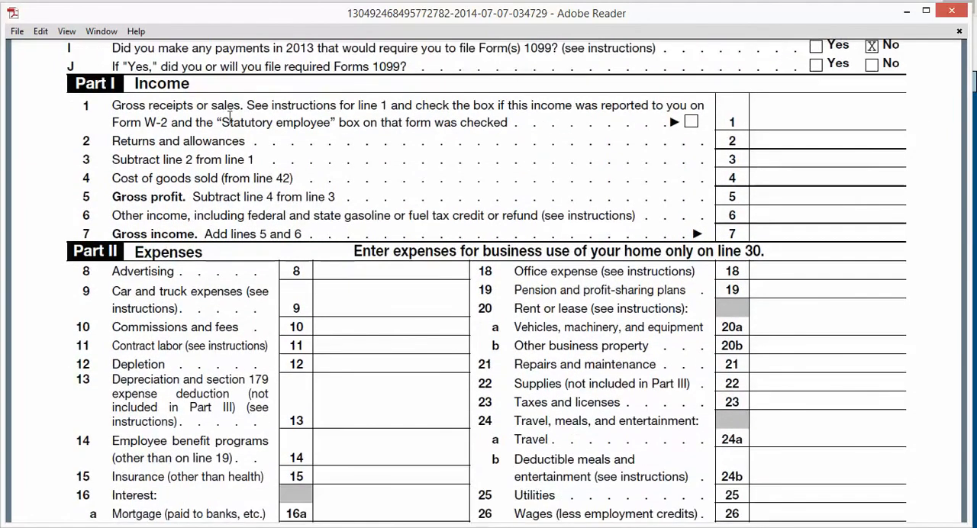
pyautogui.scroll(-2, 175, 102)
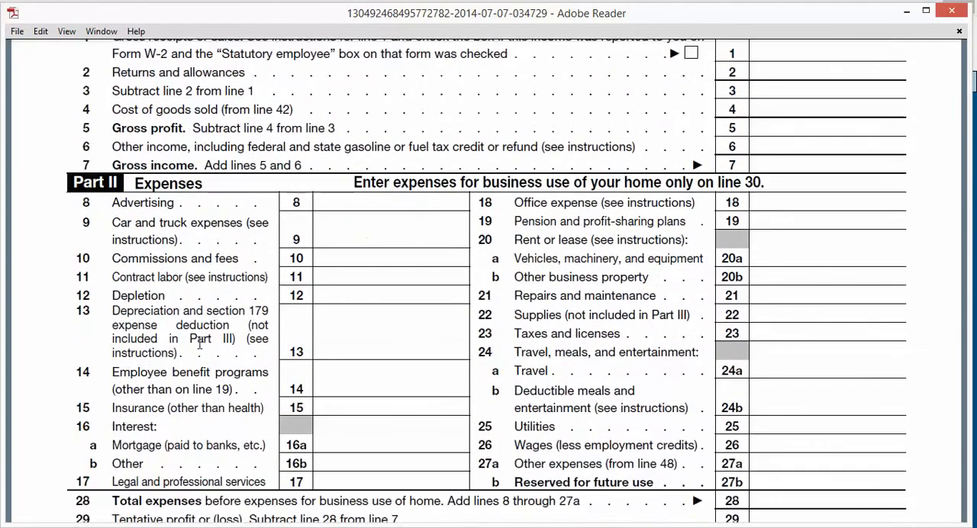
pyautogui.scroll(-3, 212, 347)
pyautogui.scroll(-3, 212, 347)
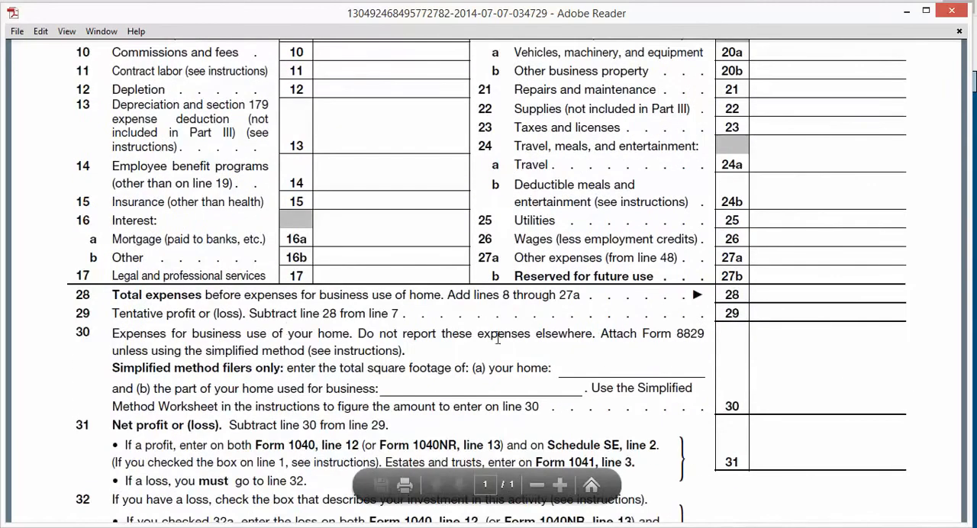
pyautogui.scroll(-4, 564, 379)
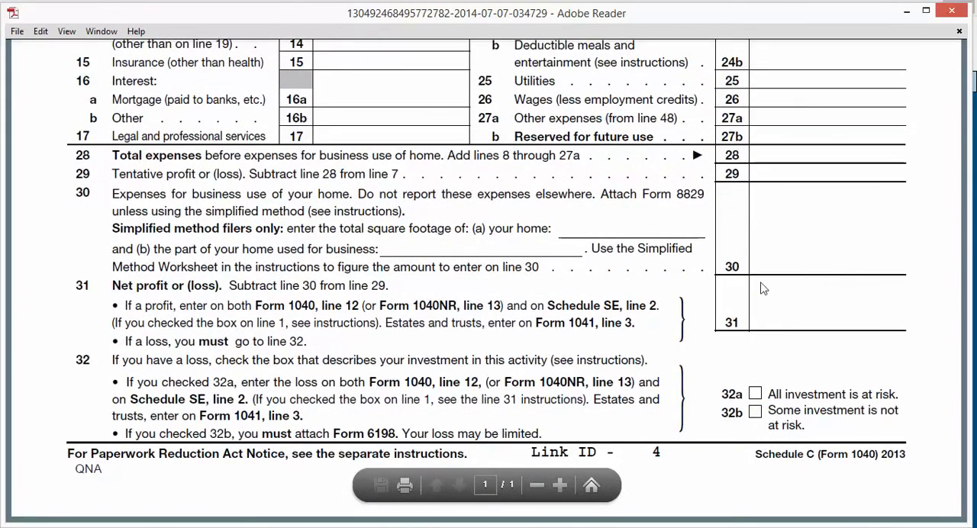
pyautogui.scroll(1, 721, 300)
pyautogui.scroll(12, 718, 300)
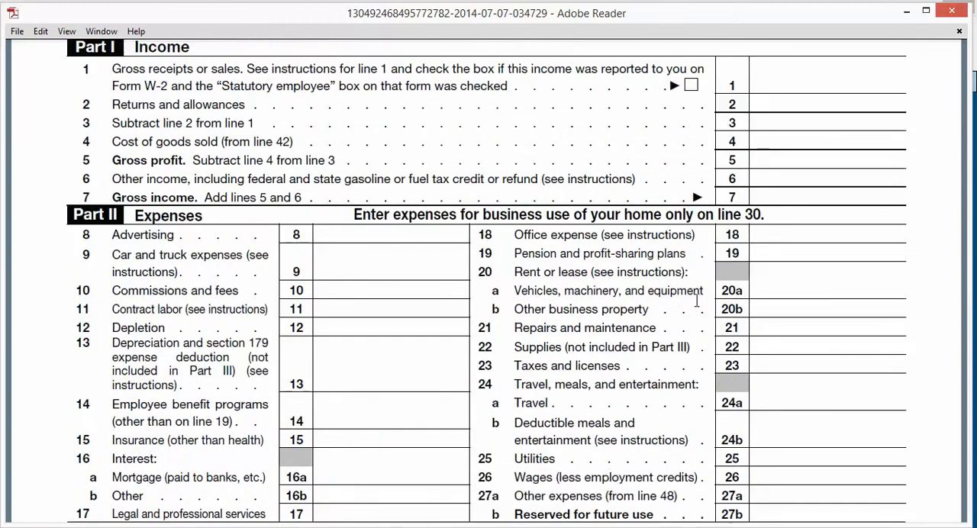
pyautogui.scroll(1, 696, 302)
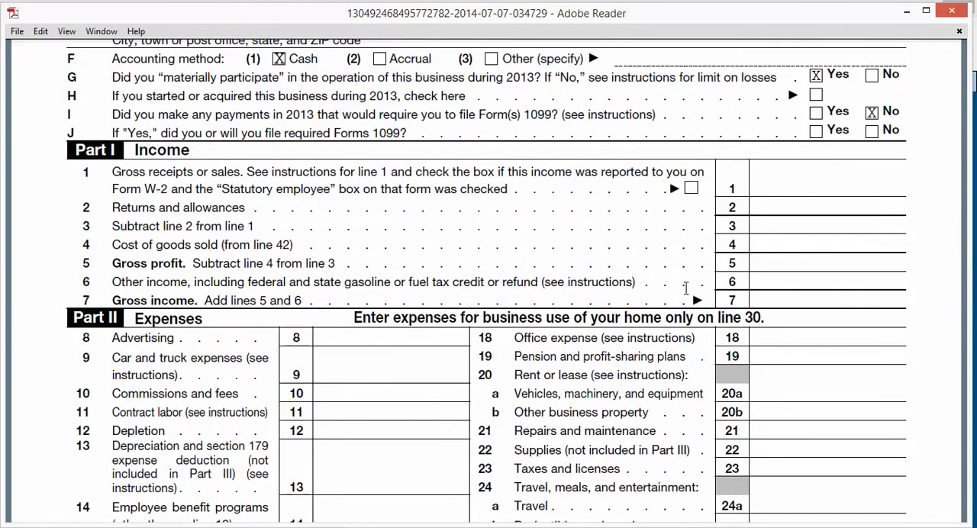
pyautogui.click(908, 16)
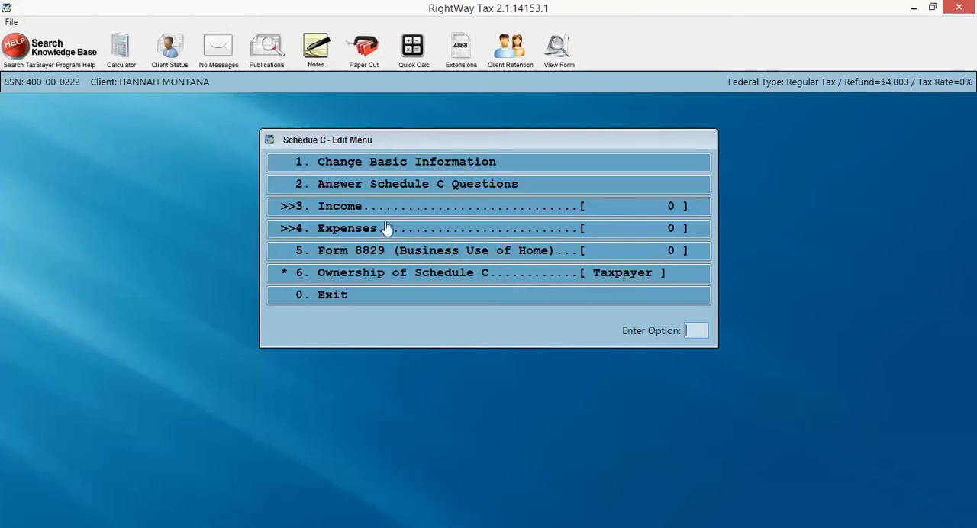
# Open the supporting notes for gross receipts or sales in the Schedule C income section
pyautogui.click(289, 213)
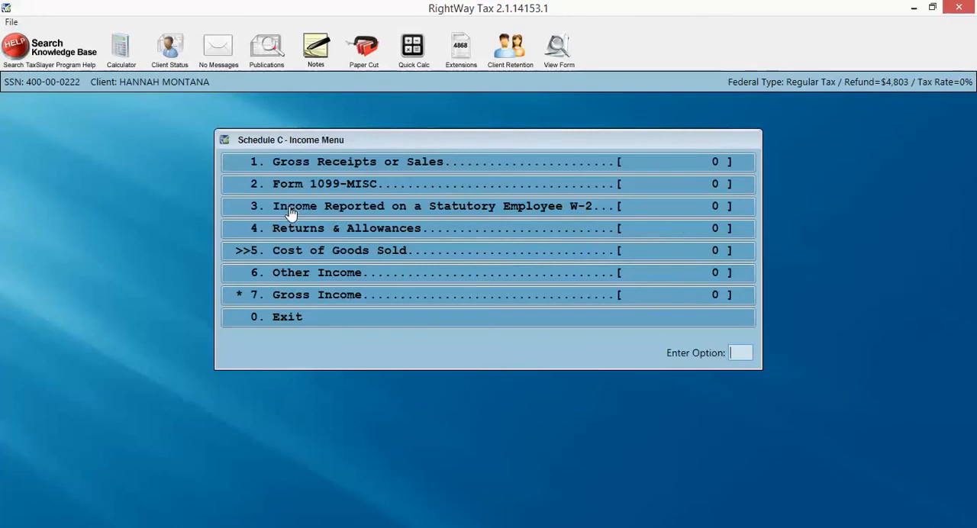
pyautogui.click(319, 166)
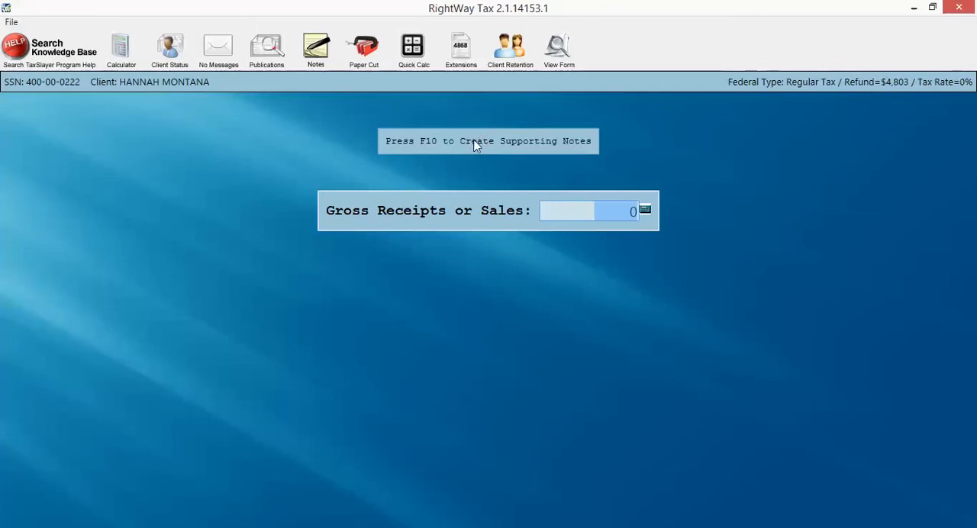
pyautogui.press('F10')
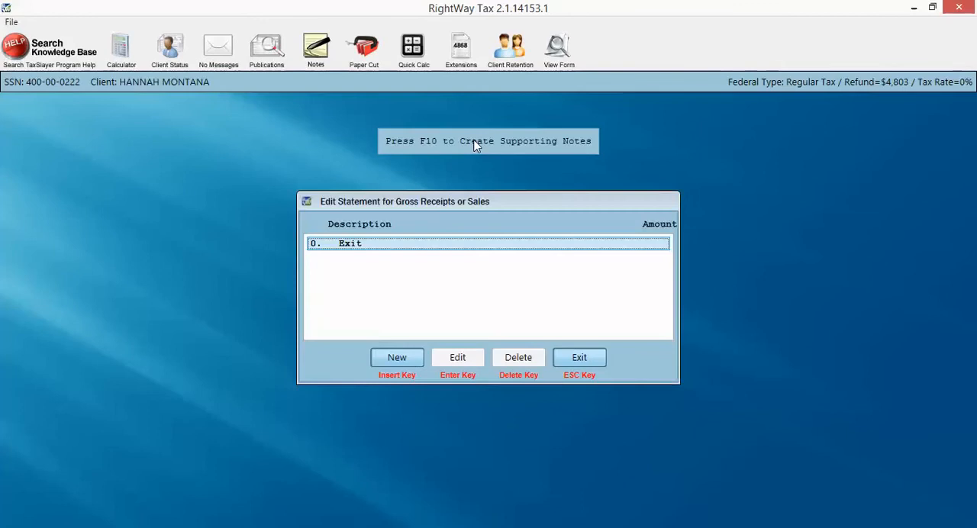
# Add a supporting statement entry described as JUNE with an amount of 500
pyautogui.click(395, 359)
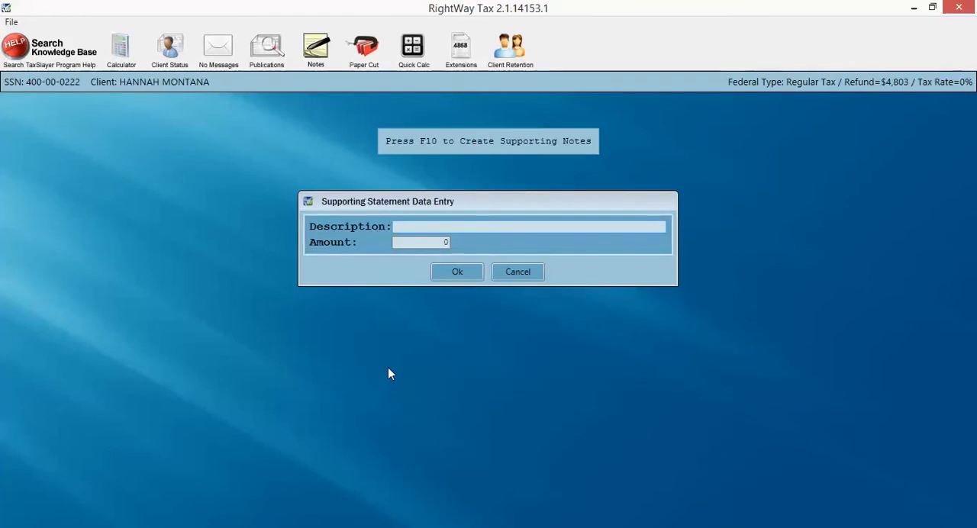
pyautogui.write('JUNE')
pyautogui.press('Tab')
pyautogui.write('500')
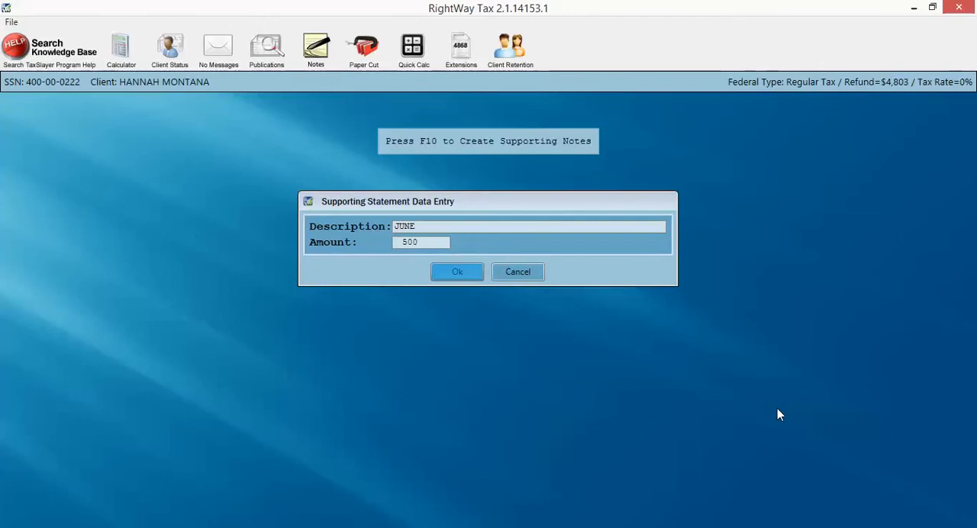
pyautogui.press('Return')
# Add a supporting statement entry described as JULY with an amount of 1500
pyautogui.press('Insert')
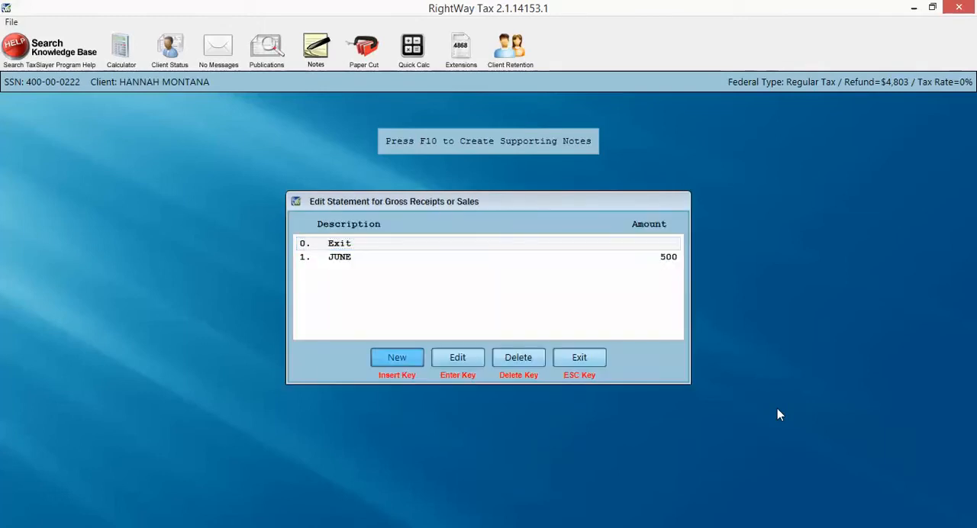
pyautogui.write('JULY')
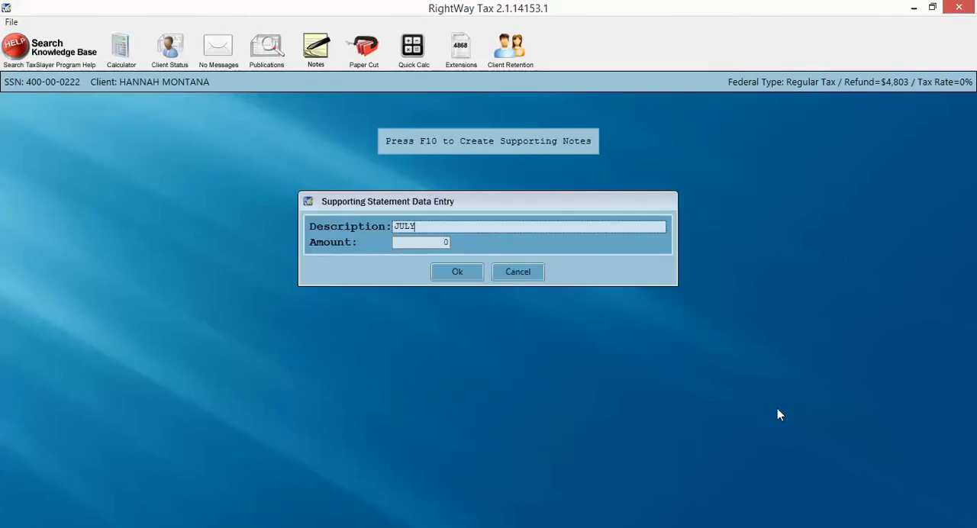
pyautogui.press('Tab')
pyautogui.write('1500')
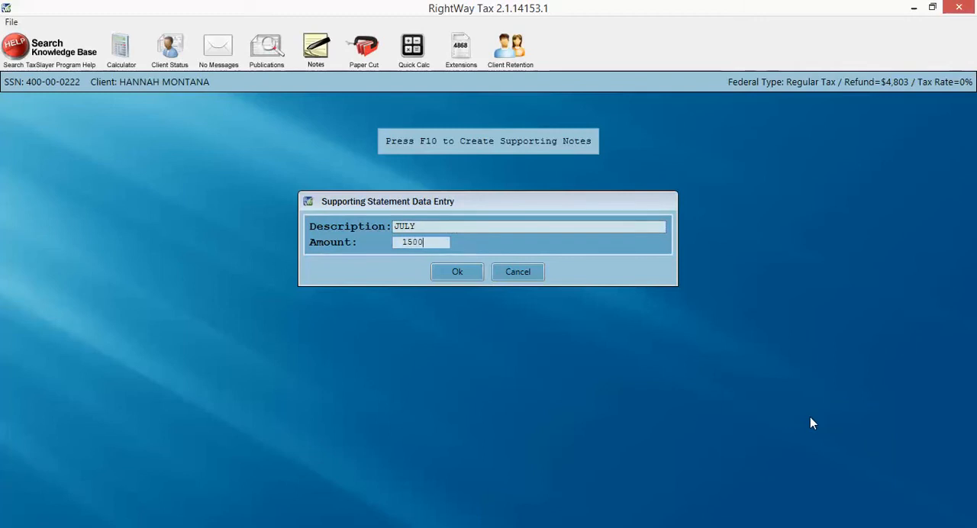
pyautogui.press('Return')
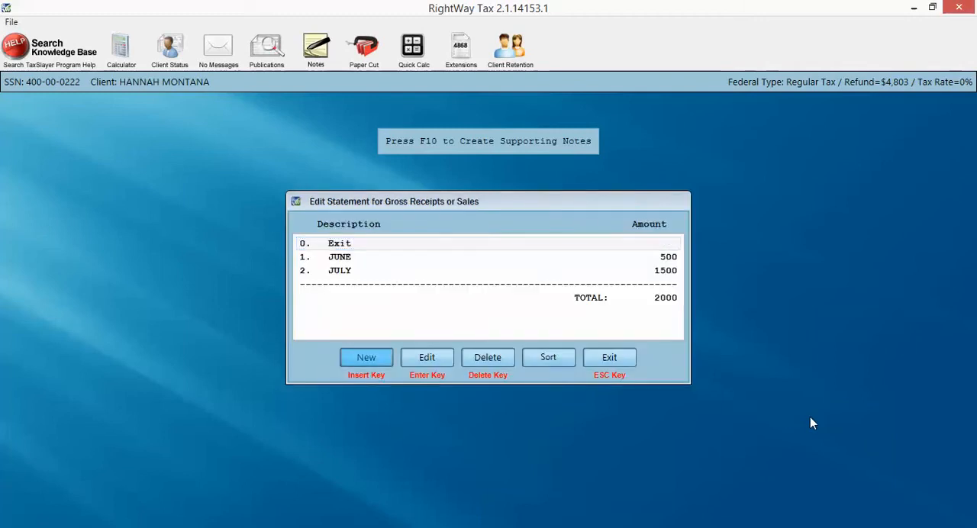
# Add a supporting statement entry described as AUGUST with an amount of 1500 and close the gross receipts statement
pyautogui.press('Insert')
pyautogui.write('AUGUST')
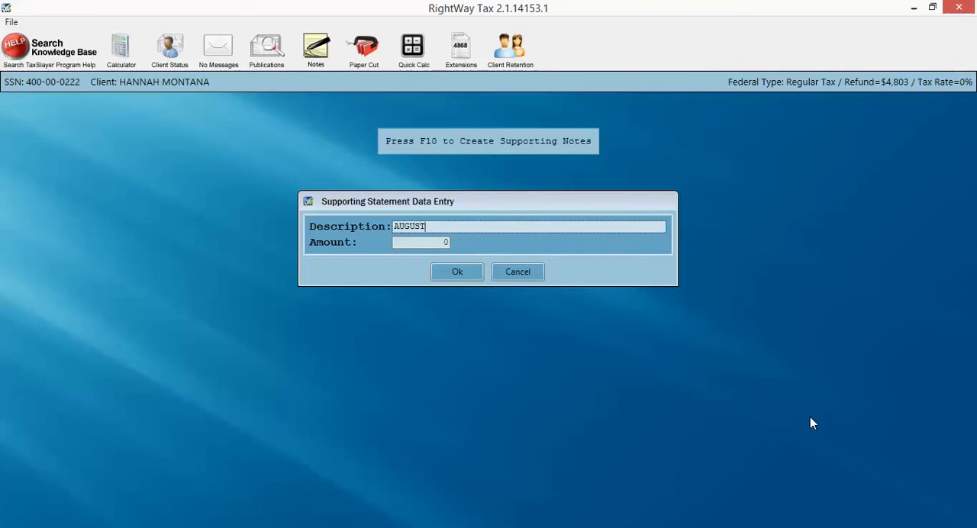
pyautogui.press('Return')
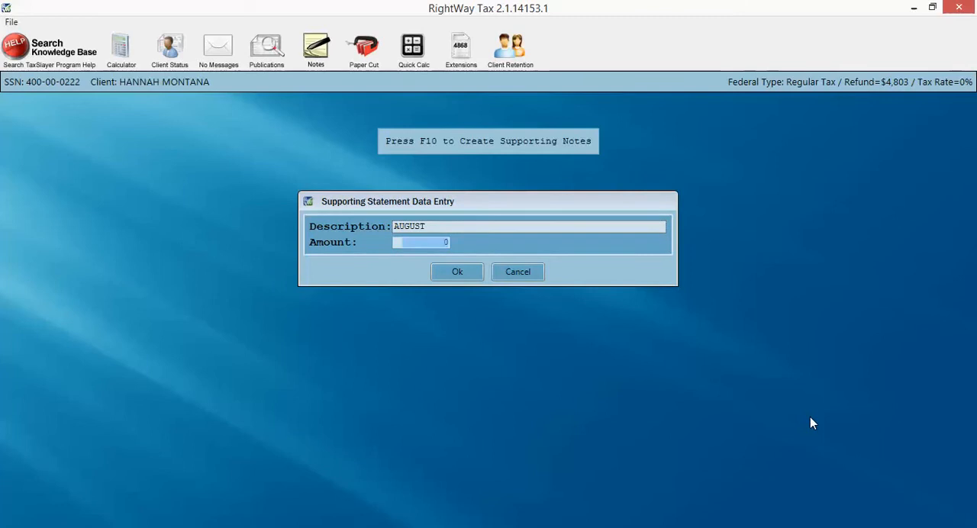
pyautogui.write('1500')
pyautogui.press('Return')
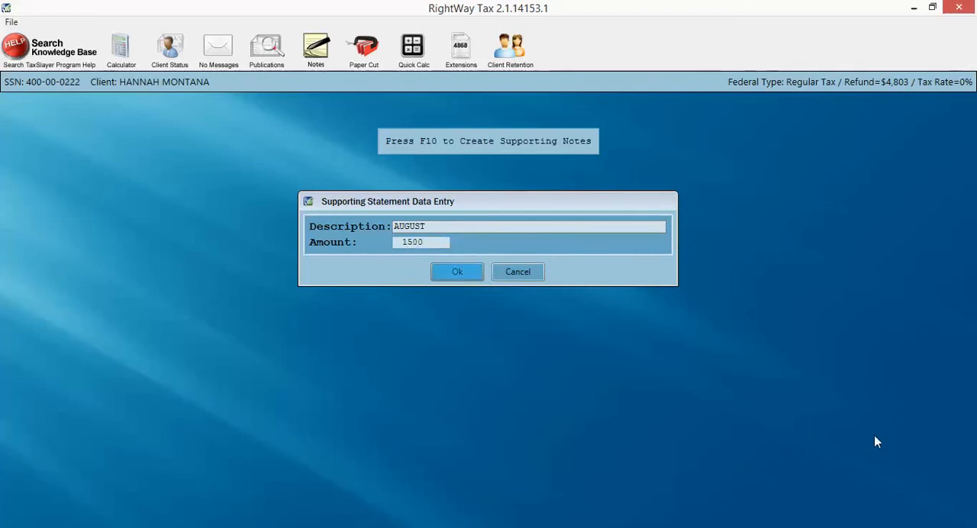
pyautogui.press('Return')
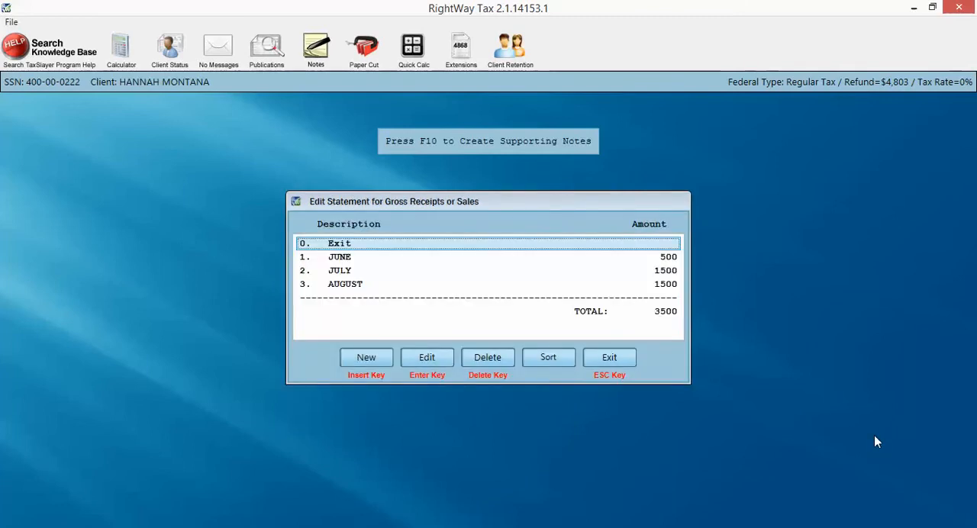
pyautogui.press('Return')
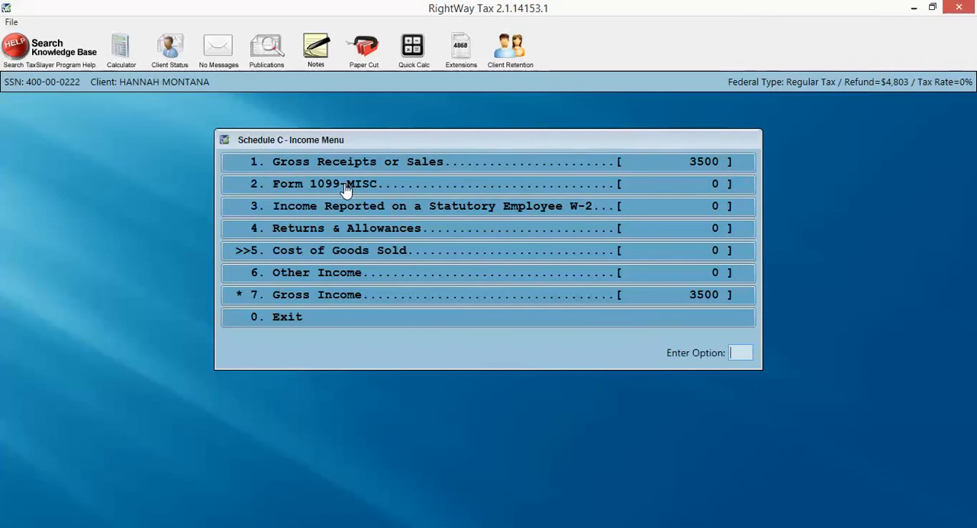
# Create a new Form 1099-MISC in the Schedule C income section with ANOTHER EMPLOYER as the saved payer
pyautogui.click(291, 189)
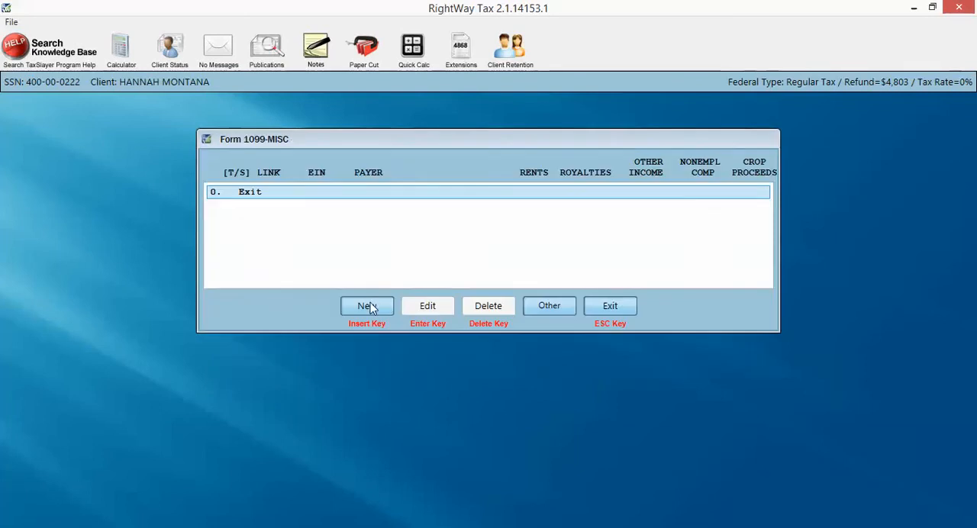
pyautogui.click(371, 305)
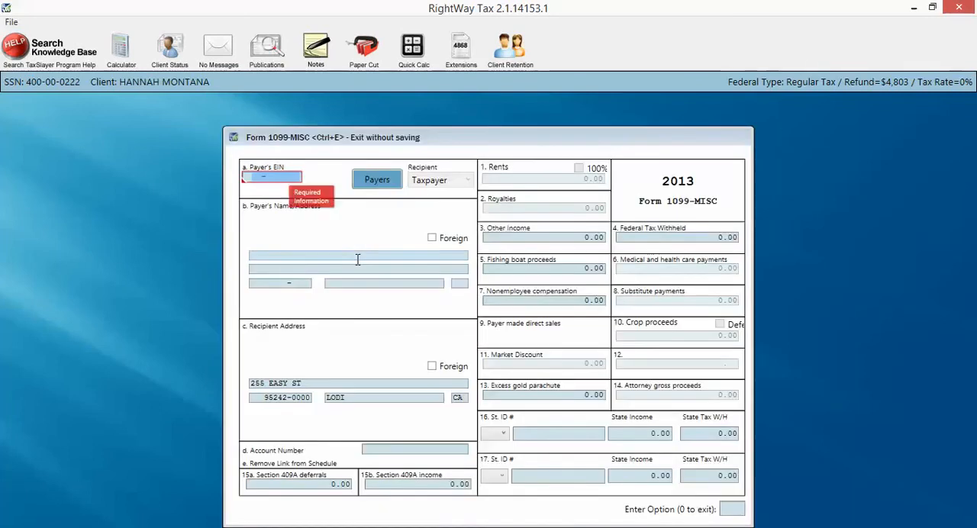
pyautogui.click(375, 183)
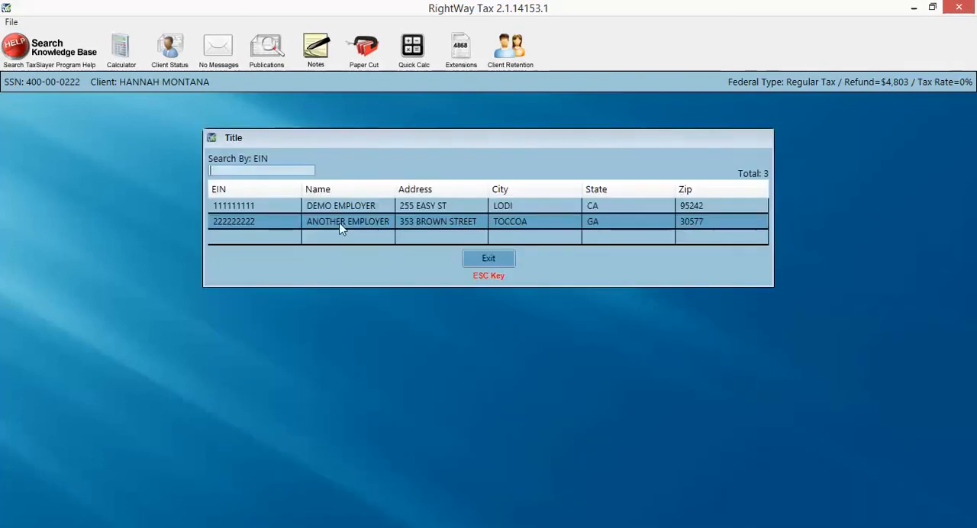
pyautogui.click(341, 226)
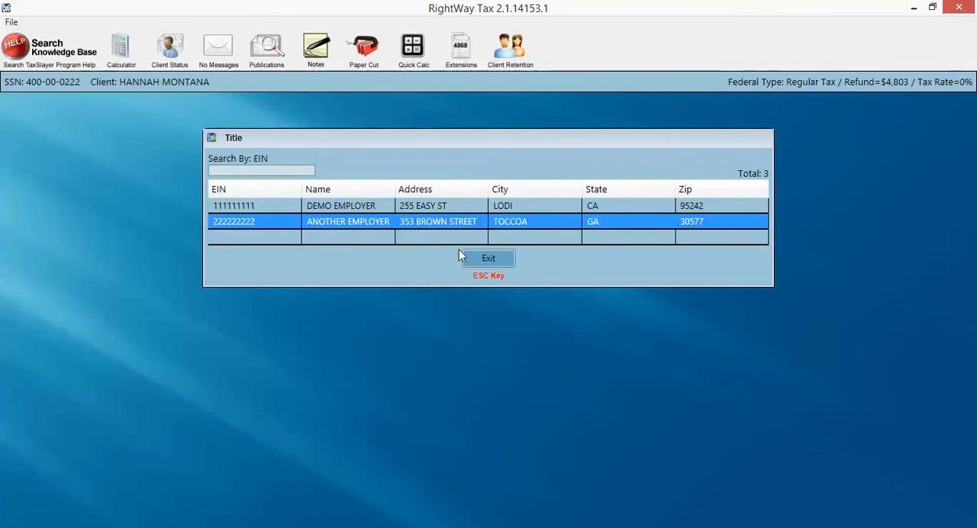
pyautogui.doubleClick(433, 221)
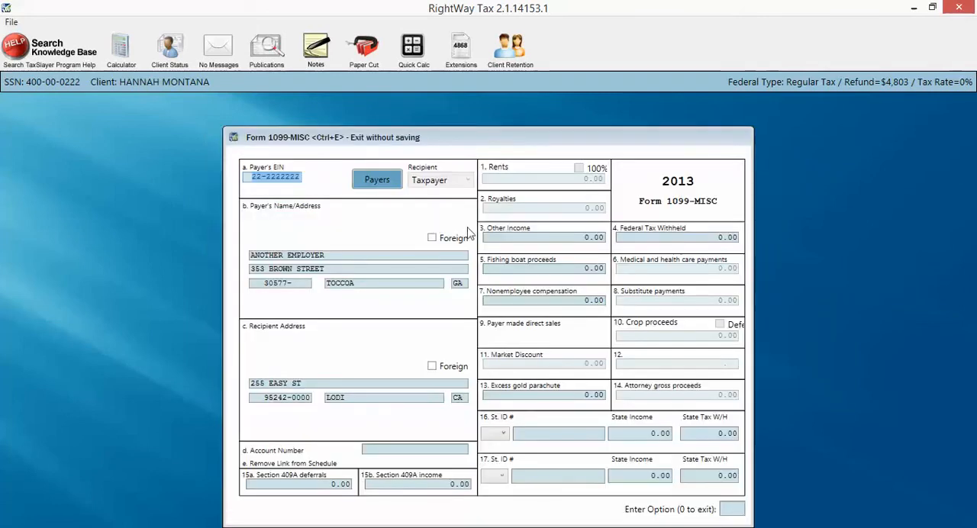
# Set the 1099-MISC nonemployee compensation to 1500, save the form and leave the Schedule C income section
pyautogui.click(519, 299)
pyautogui.write('1500')
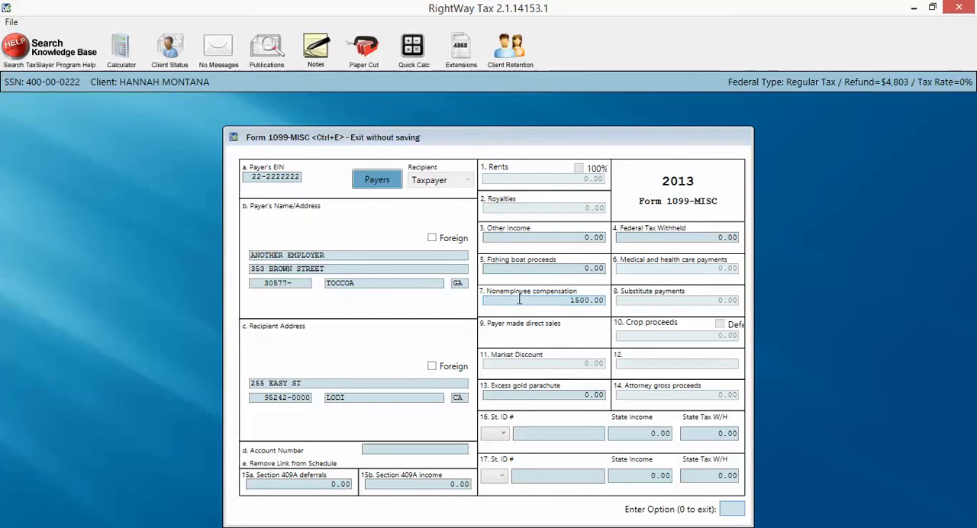
pyautogui.press('Return')
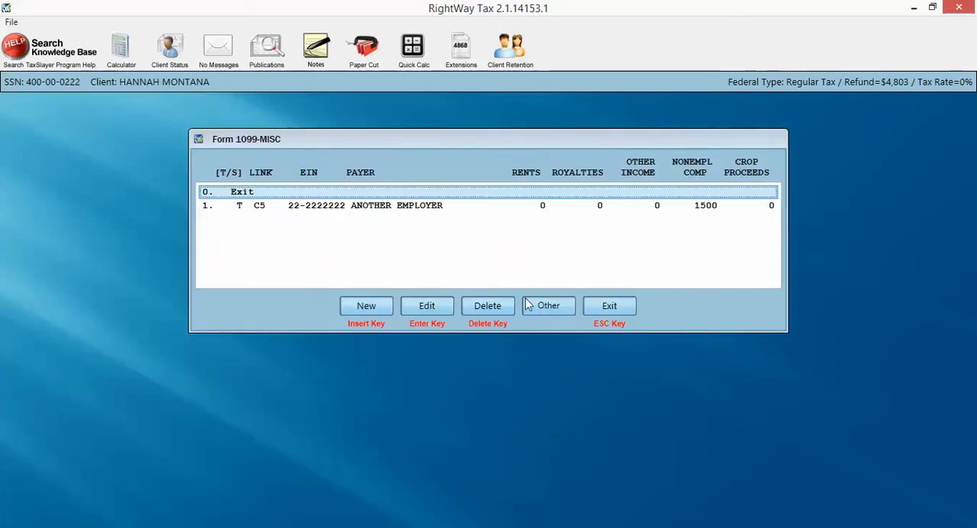
pyautogui.press('Escape')
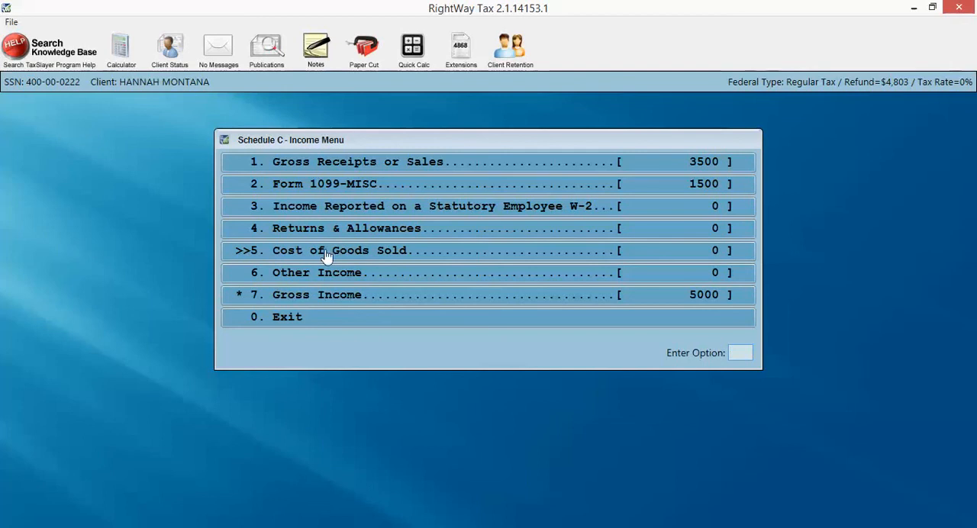
pyautogui.click(284, 318)
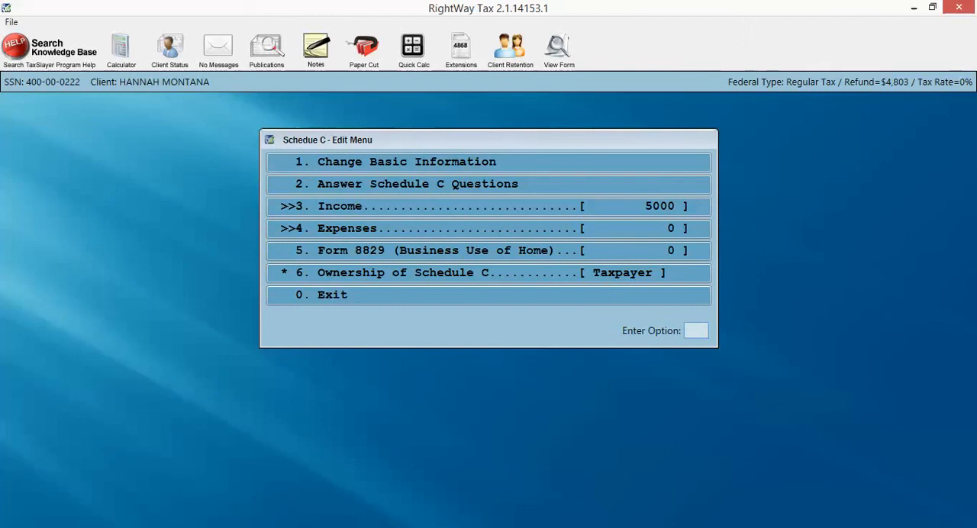
# Switch to Adobe Reader, examine the Part II expense lines of Schedule C, and return to RightWay Tax
pyautogui.click(347, 527)
pyautogui.scroll(-5, 247, 336)
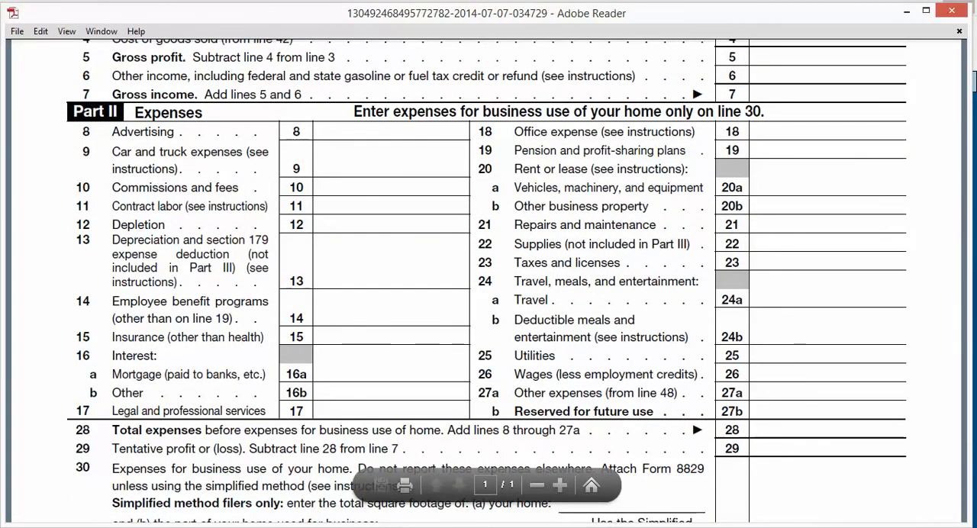
pyautogui.click(305, 527)
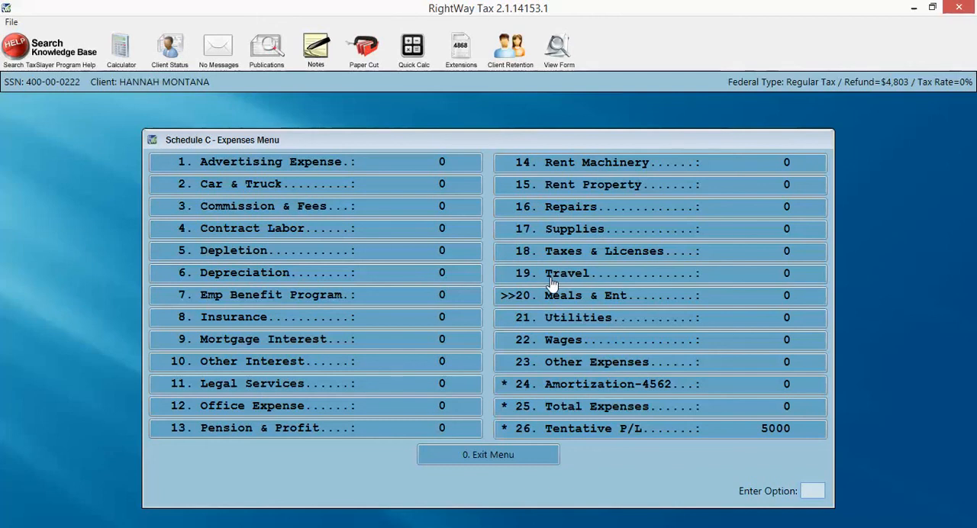
# Set the Schedule C advertising expense to 250
pyautogui.click(403, 170)
pyautogui.write('250')
pyautogui.press('Return')
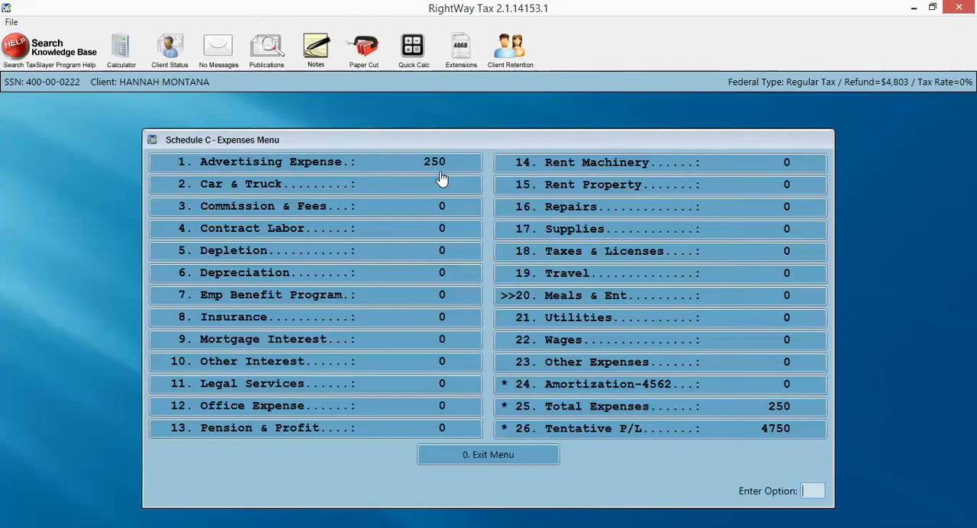
# Add a vehicle under Car & Truck using the Schedule C standard mileage rate, placed in service on 01/01/2014
pyautogui.click(441, 183)
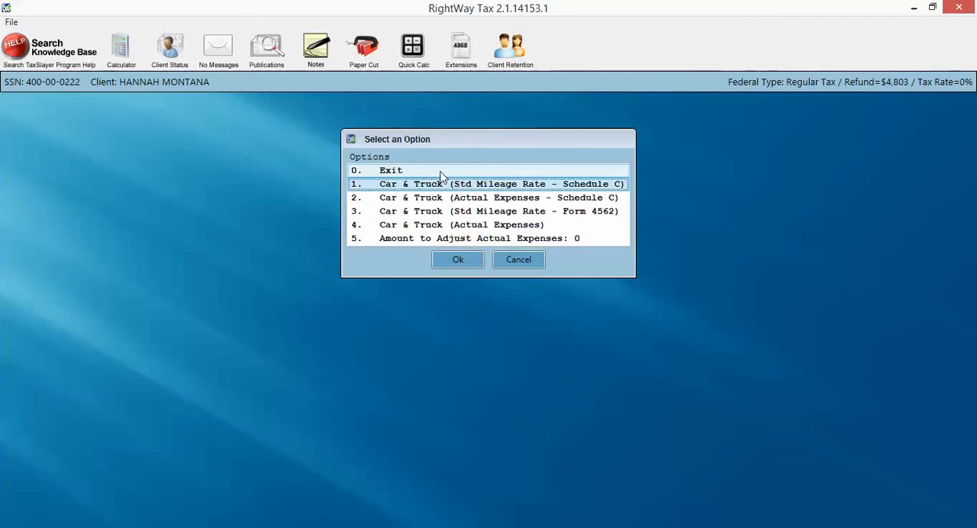
pyautogui.press('Return')
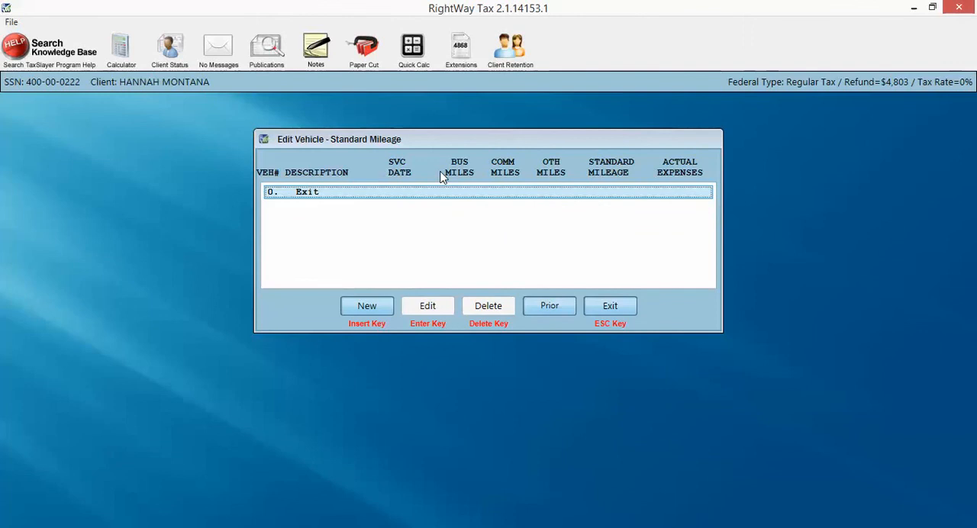
pyautogui.press('Insert')
pyautogui.write('0')
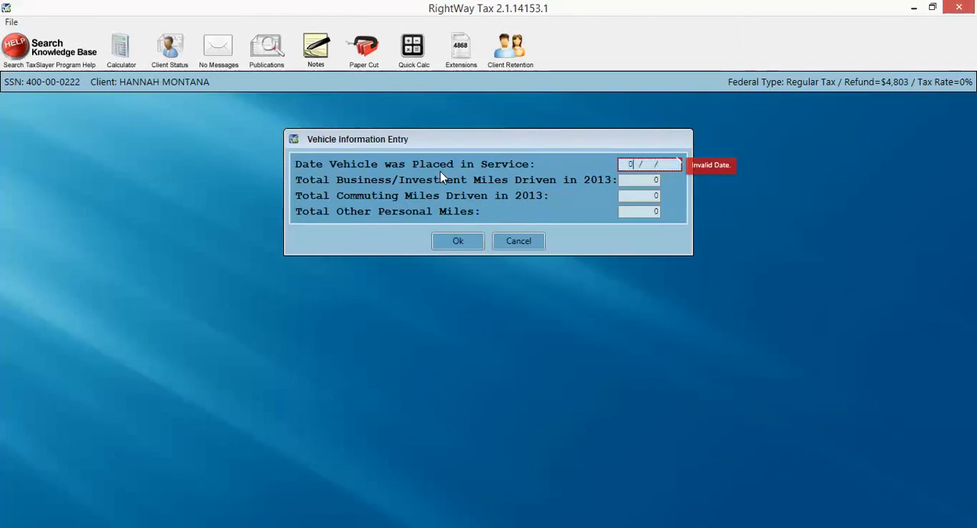
pyautogui.write('1/01/2014')
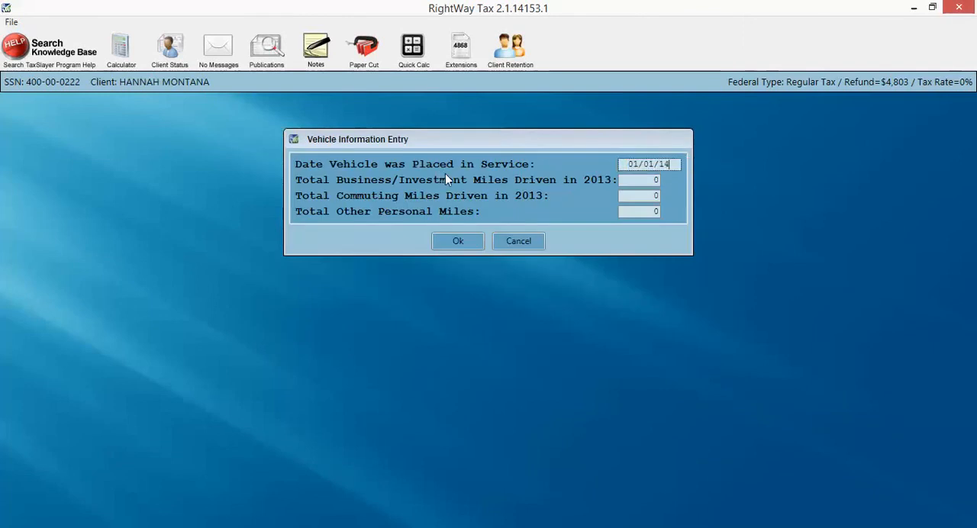
pyautogui.press('Tab')
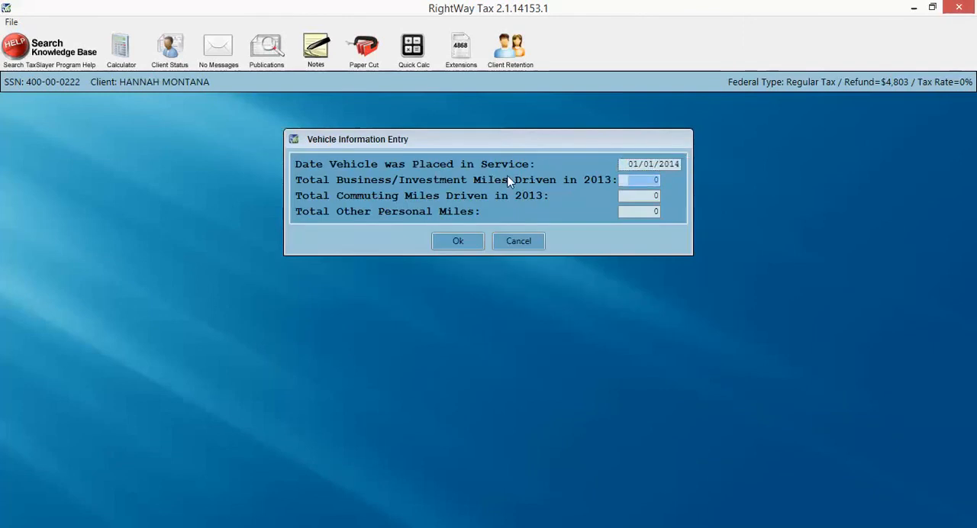
# Enter 2014 business miles and 204 commuting miles for the vehicle, save it and return to the expenses list
pyautogui.write('2014')
pyautogui.press('Tab')
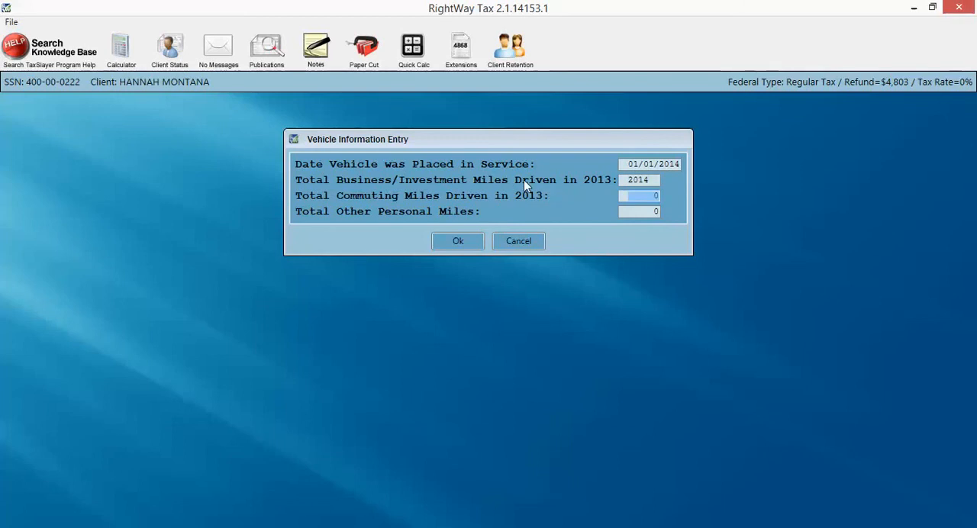
pyautogui.write('204')
pyautogui.press('Tab')
pyautogui.press('Tab')
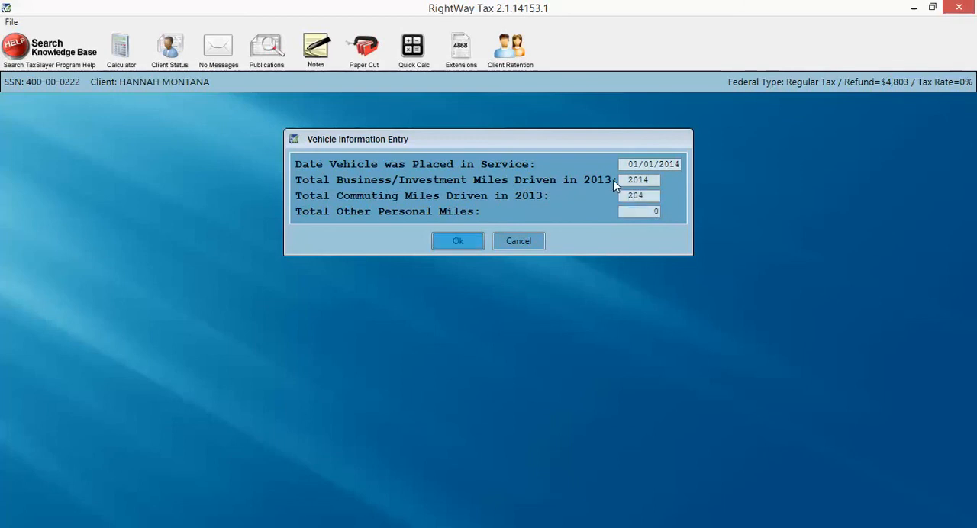
pyautogui.press('Return')
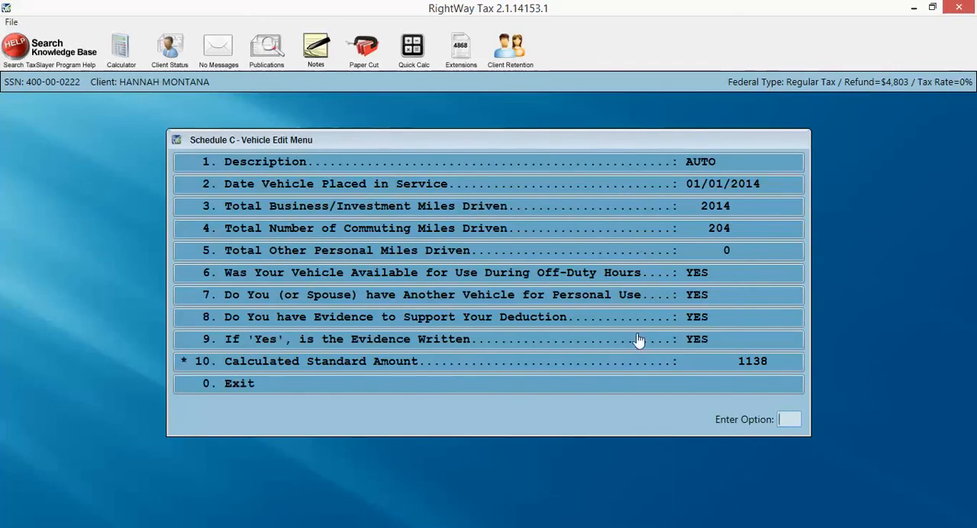
pyautogui.click(251, 387)
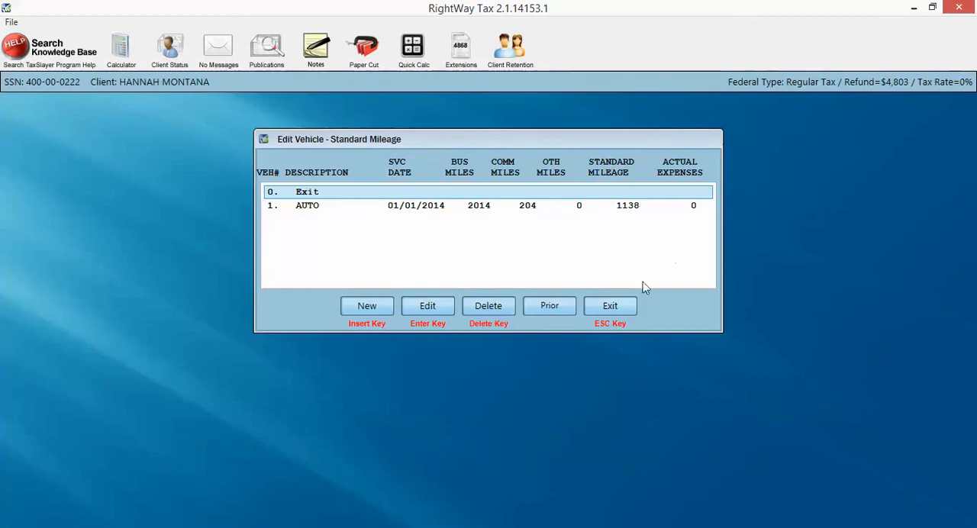
pyautogui.click(625, 308)
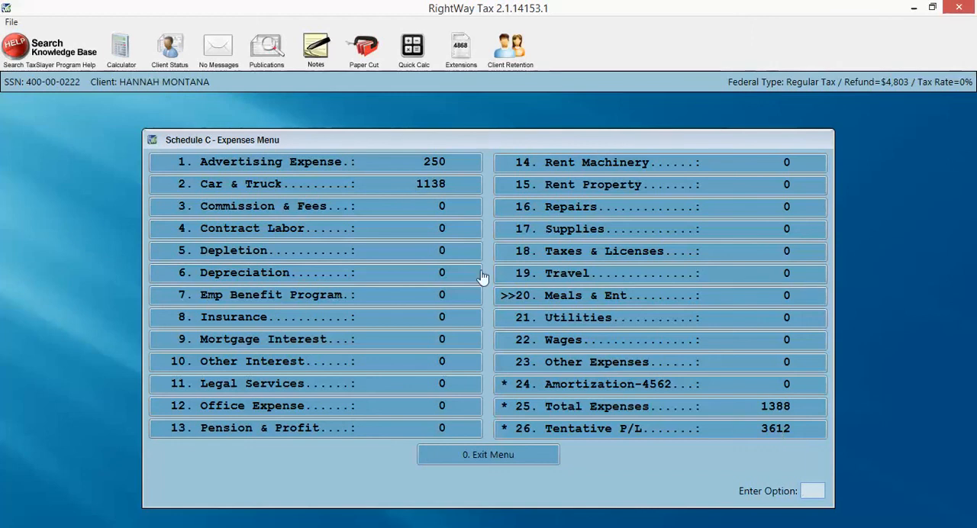
# Set the legal and professional services expense to 250
pyautogui.click(440, 384)
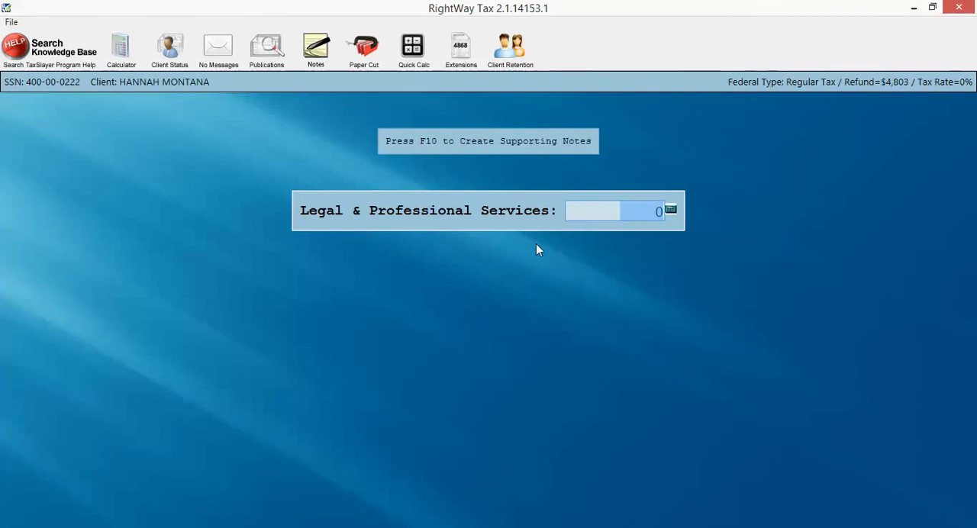
pyautogui.write('250')
pyautogui.press('Return')
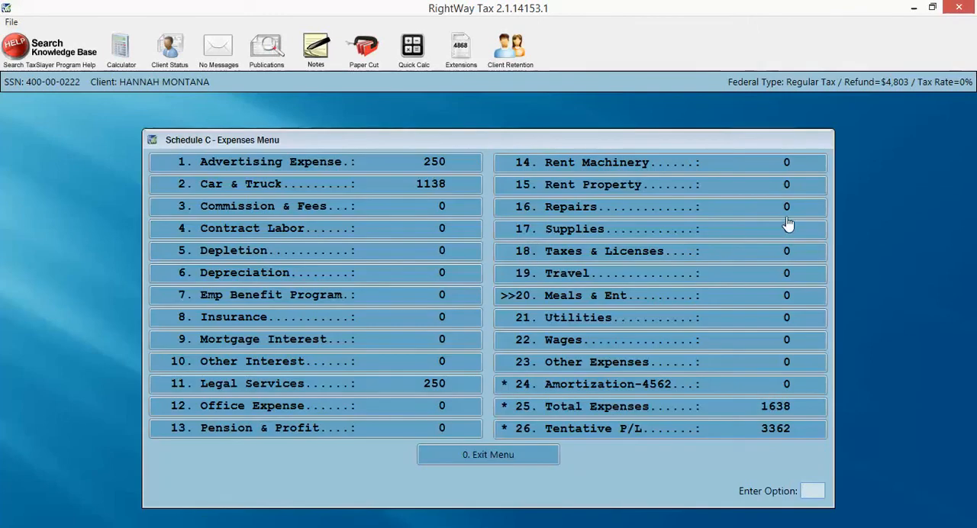
# Set the rent or lease expense for other business property to 1500
pyautogui.click(752, 191)
pyautogui.write('15')
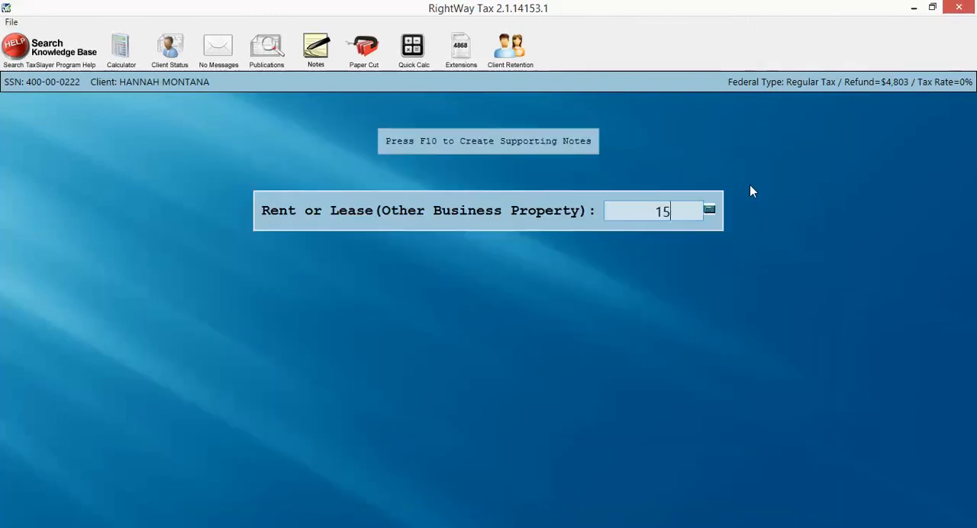
pyautogui.write('00')
pyautogui.press('Return')
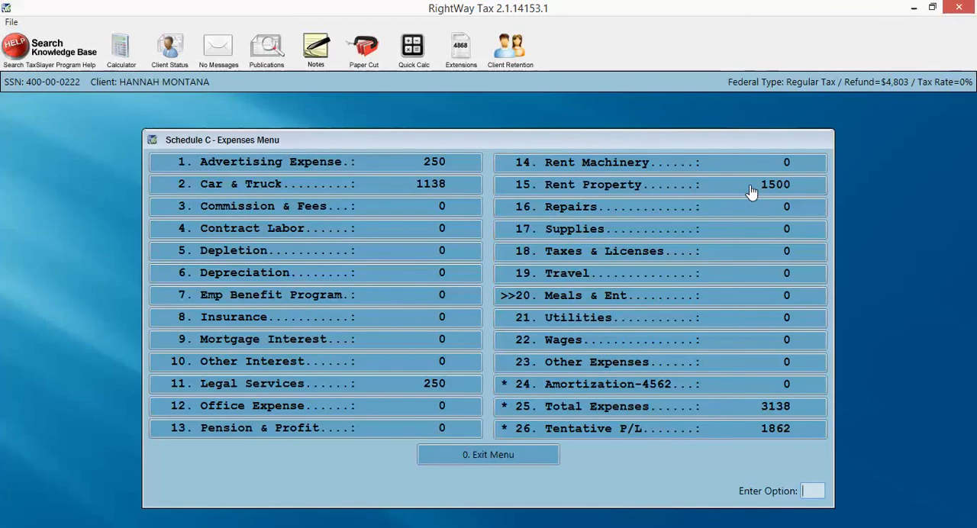
# Leave the expenses list and exit the landscaping business's Schedule C back to Form 1040
pyautogui.press('Escape')
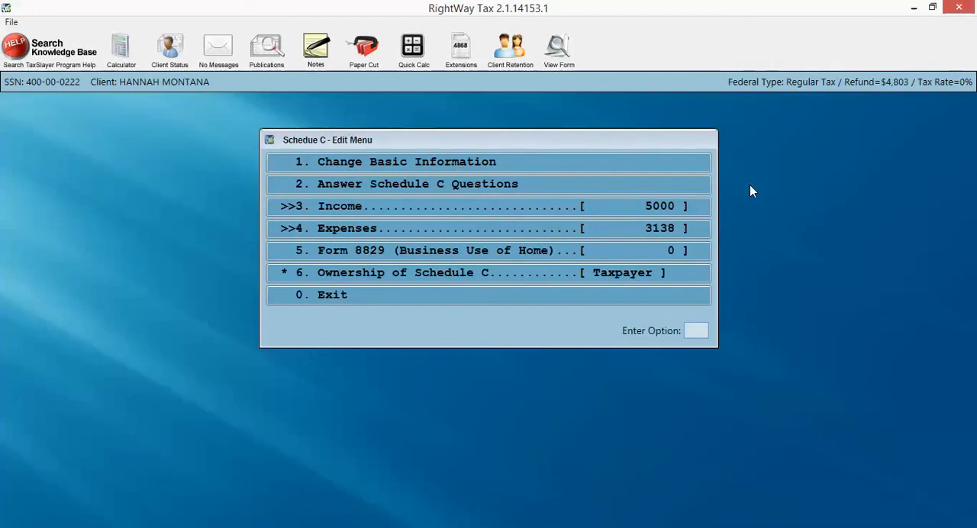
pyautogui.press('Escape')
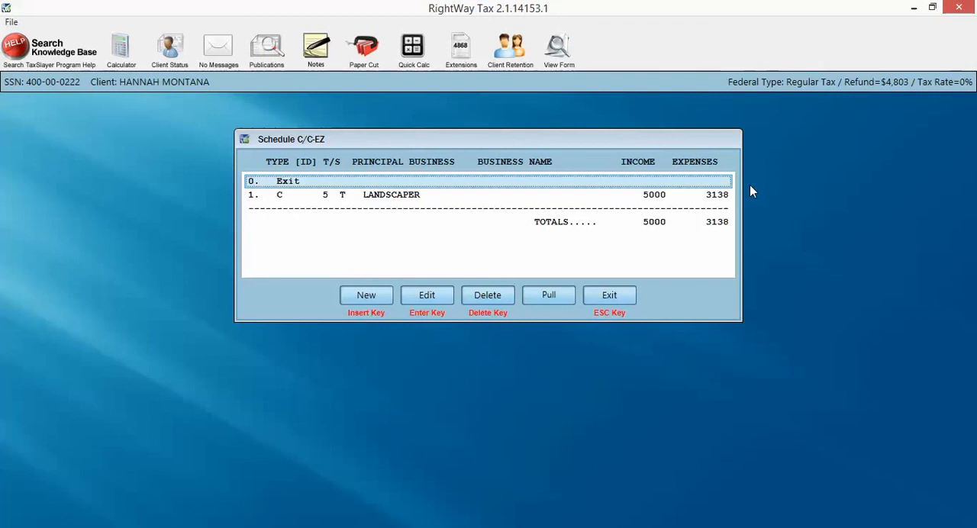
pyautogui.press('Escape')
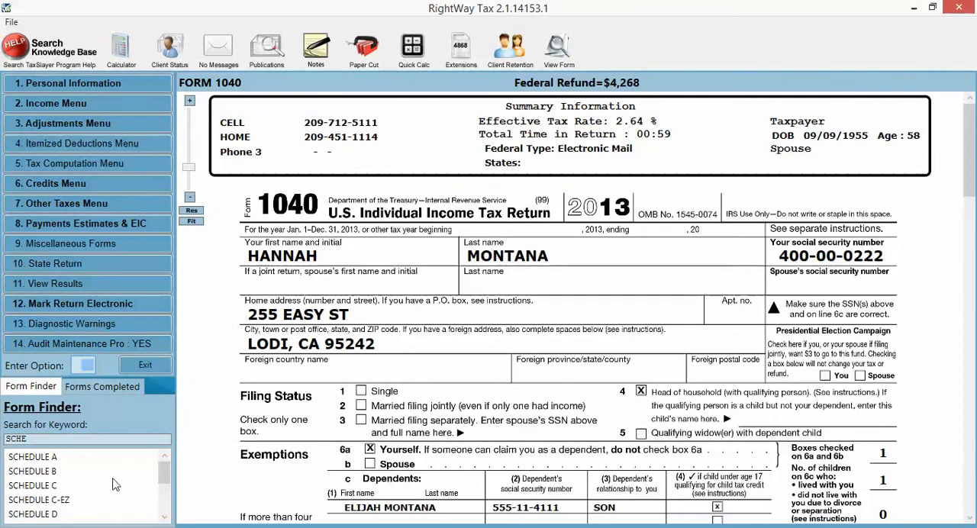
pyautogui.scroll(-1, 88, 453)
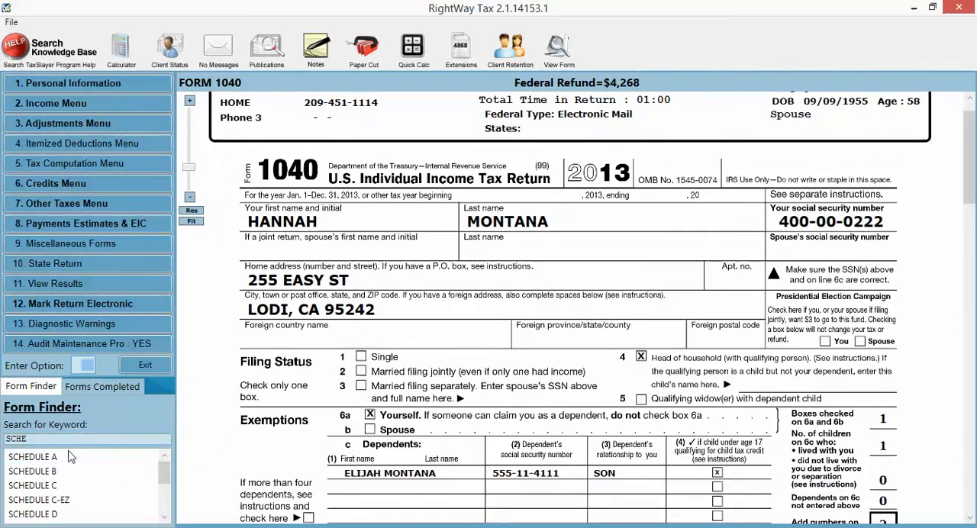
# Reopen the landscaper Schedule C from the form search results and view its completed form in Adobe Reader
pyautogui.click(49, 491)
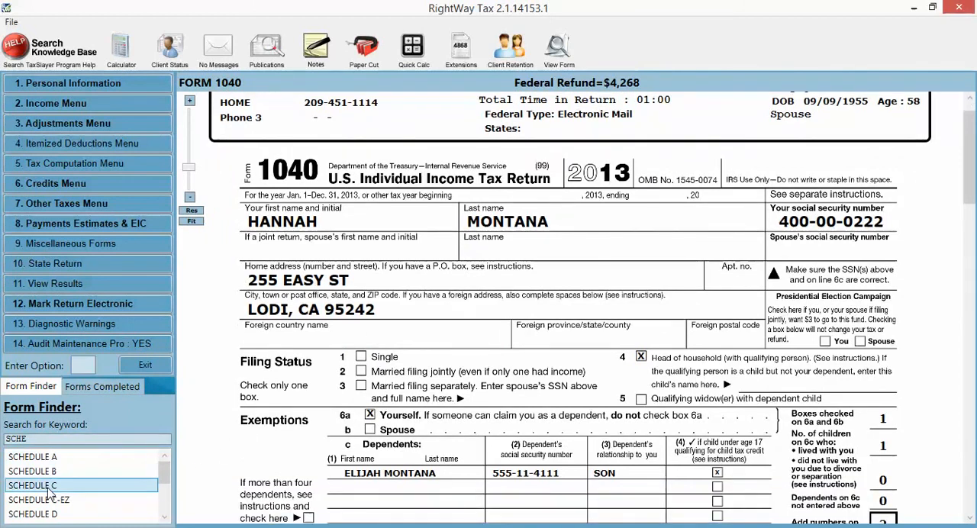
pyautogui.doubleClick(49, 488)
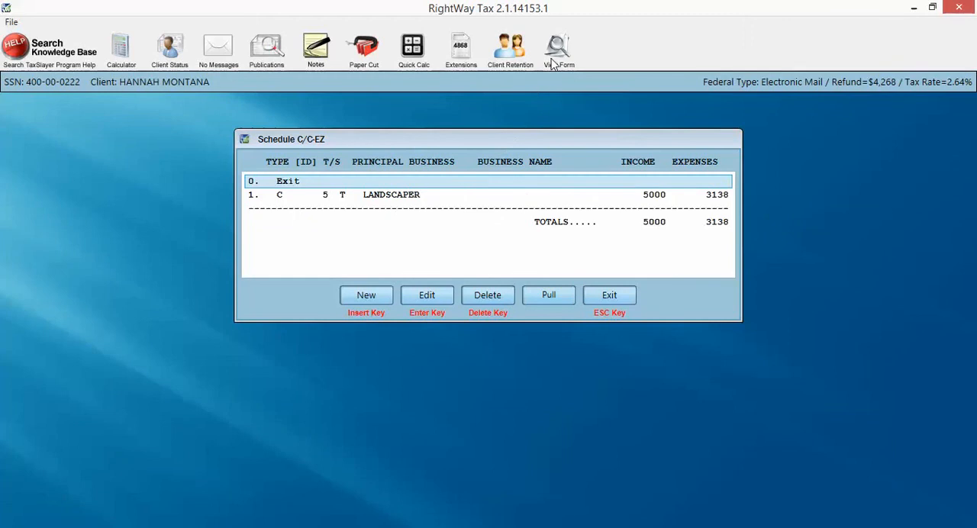
pyautogui.doubleClick(407, 195)
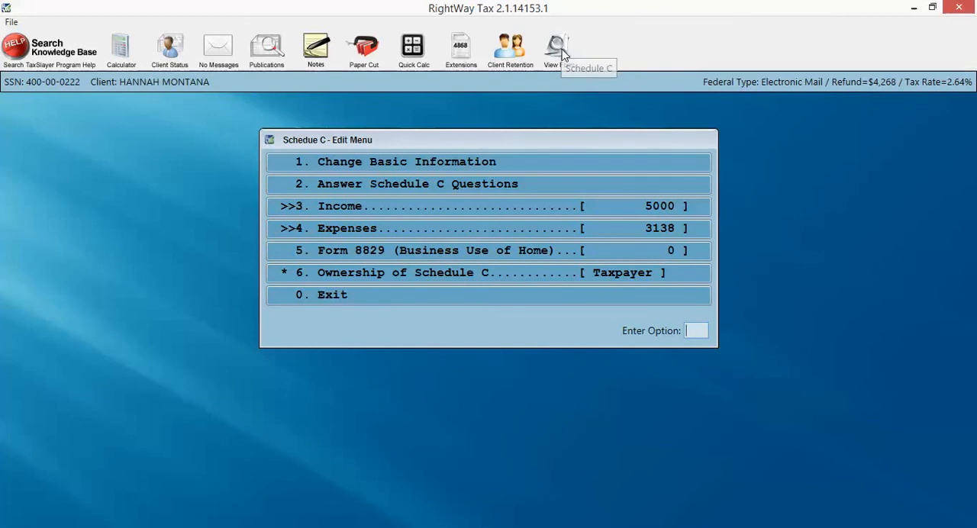
pyautogui.click(562, 52)
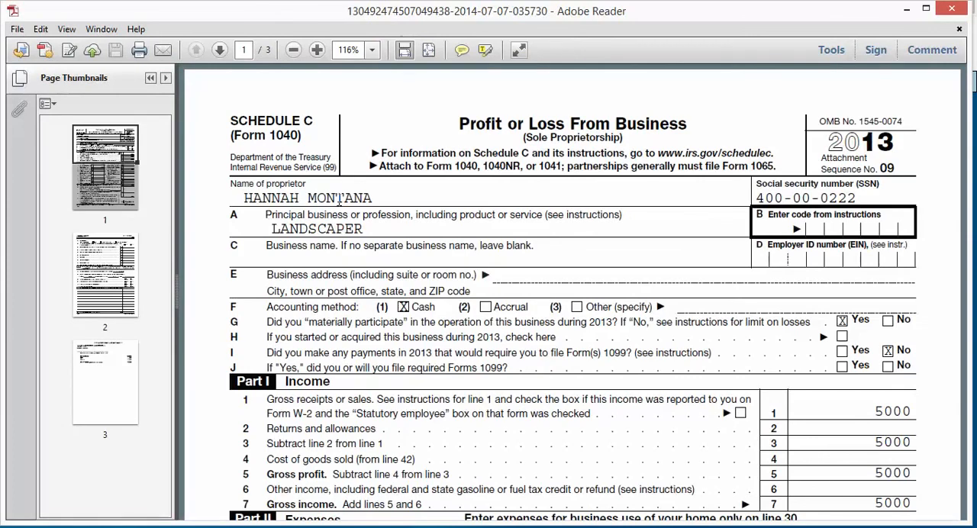
# Examine the completed Schedule C's expenses, vehicle information and the net profit on line 31
pyautogui.scroll(-10, 339, 200)
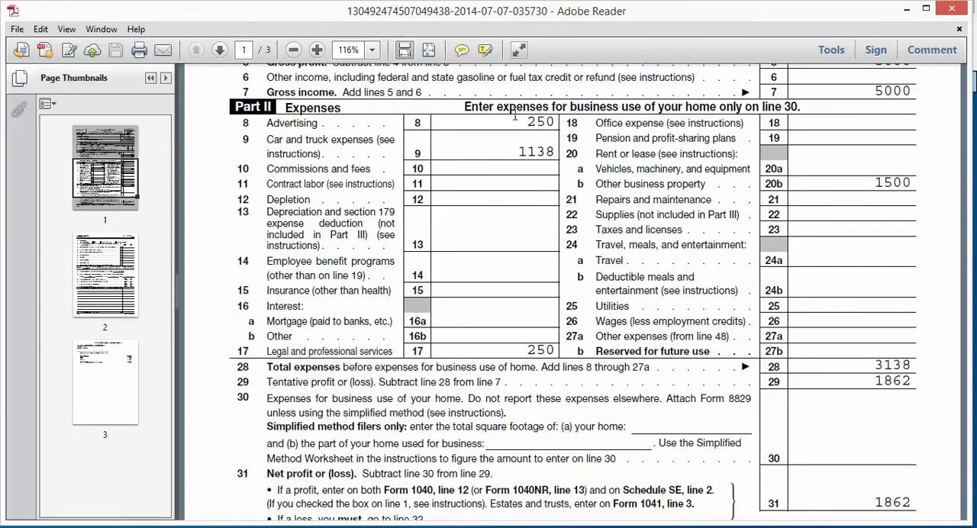
pyautogui.scroll(-6, 349, 374)
pyautogui.scroll(-14, 329, 353)
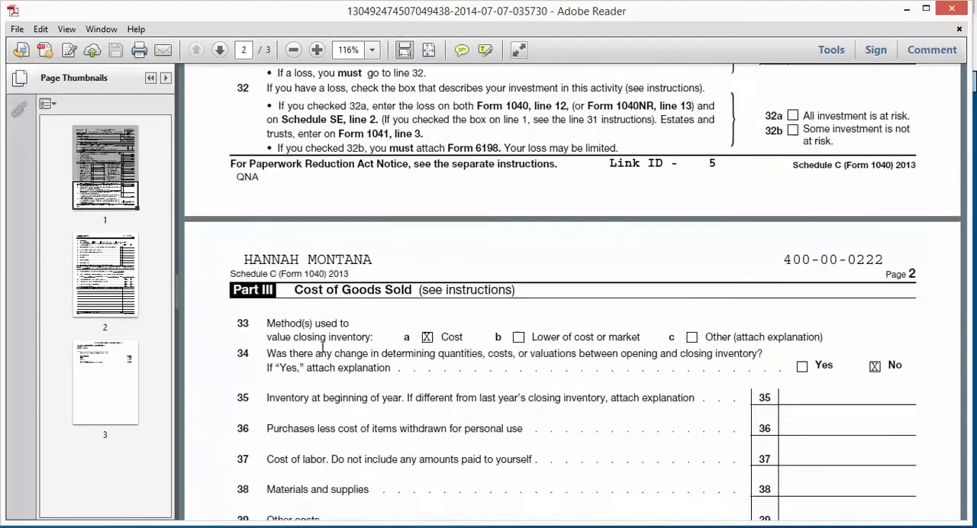
pyautogui.scroll(-4, 306, 356)
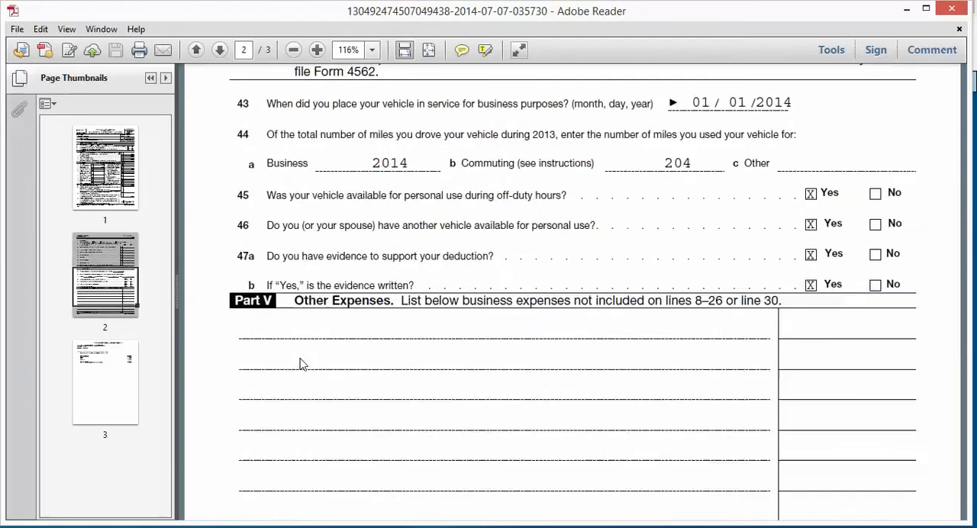
pyautogui.scroll(14, 302, 359)
pyautogui.scroll(-6, 304, 356)
pyautogui.scroll(-7, 304, 356)
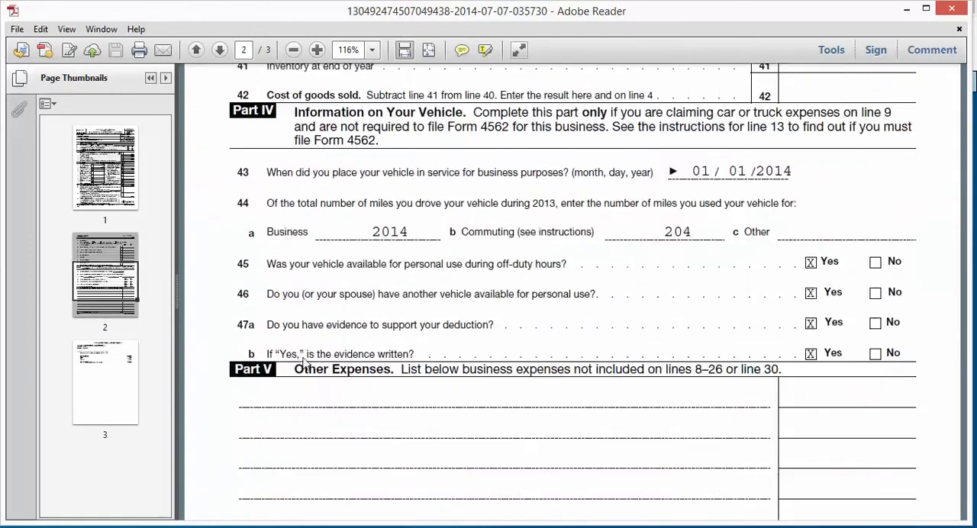
pyautogui.scroll(12, 298, 357)
pyautogui.scroll(9, 296, 357)
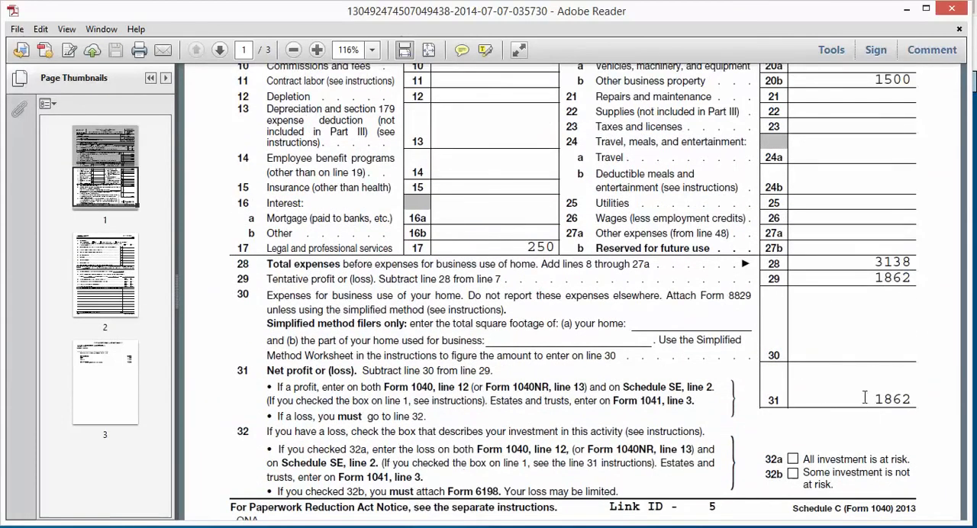
pyautogui.moveTo(875, 395); pyautogui.dragTo(915, 398)
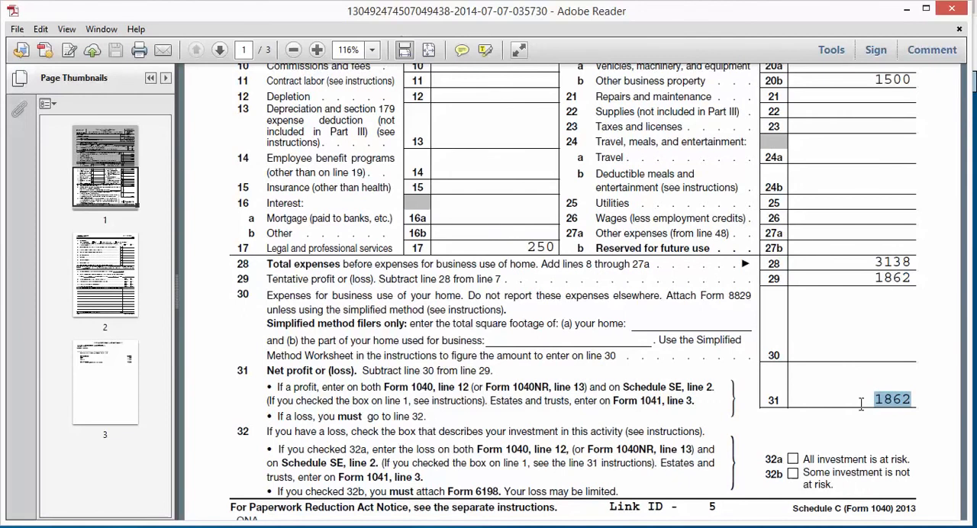
# Return from the Schedule C preview to Form 1040 in RightWay Tax and examine the business income on line 12
pyautogui.click(910, 9)
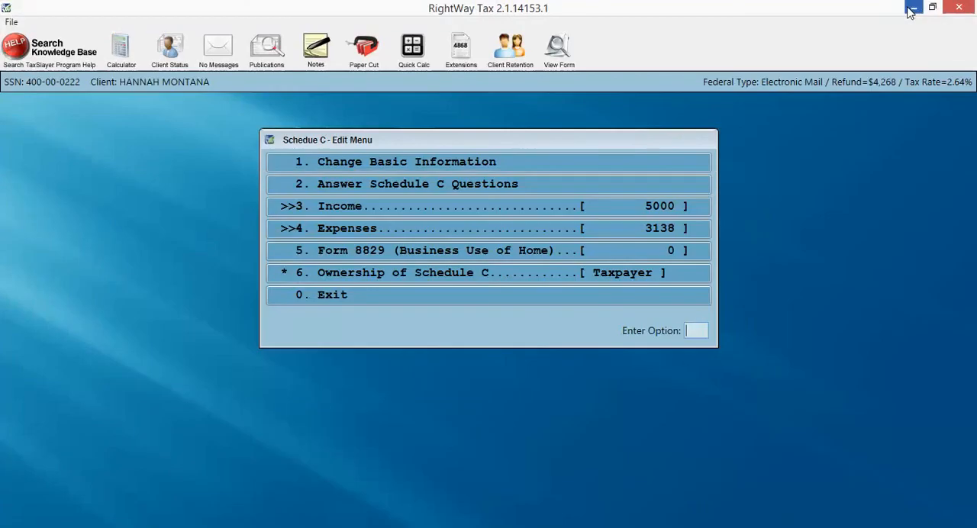
pyautogui.click(334, 291)
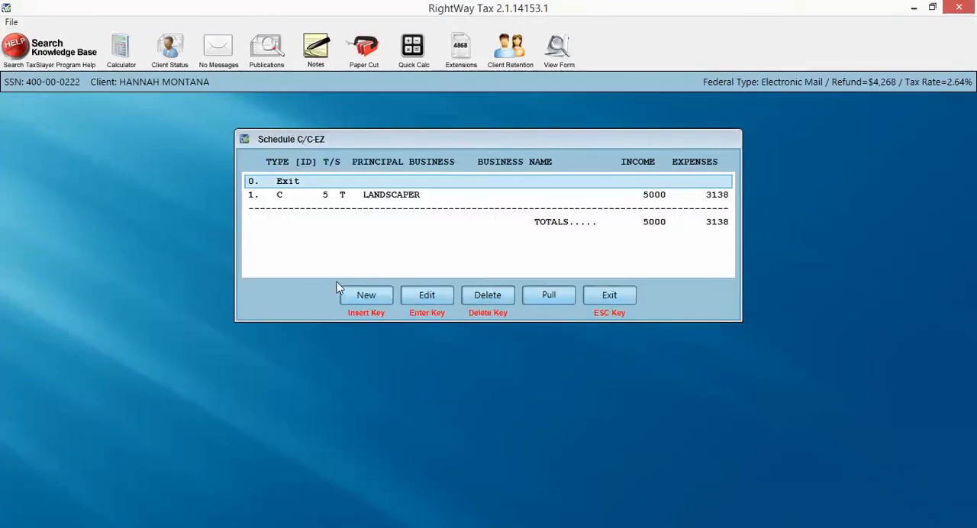
pyautogui.click(590, 295)
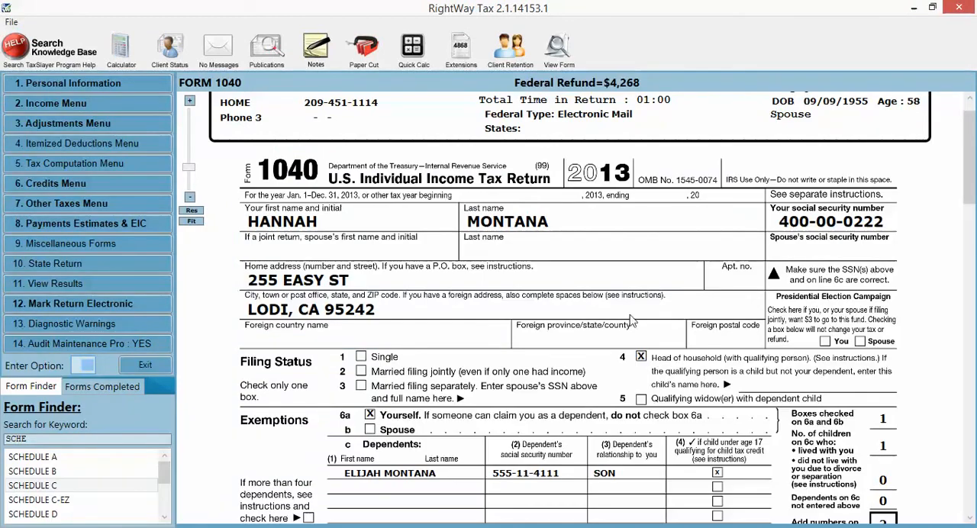
pyautogui.scroll(-3, 914, 324)
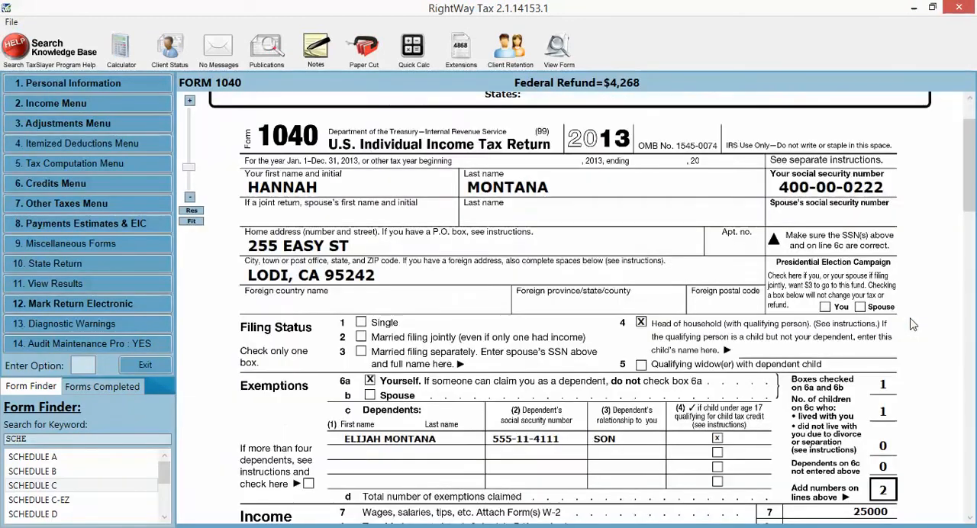
pyautogui.scroll(-2, 914, 324)
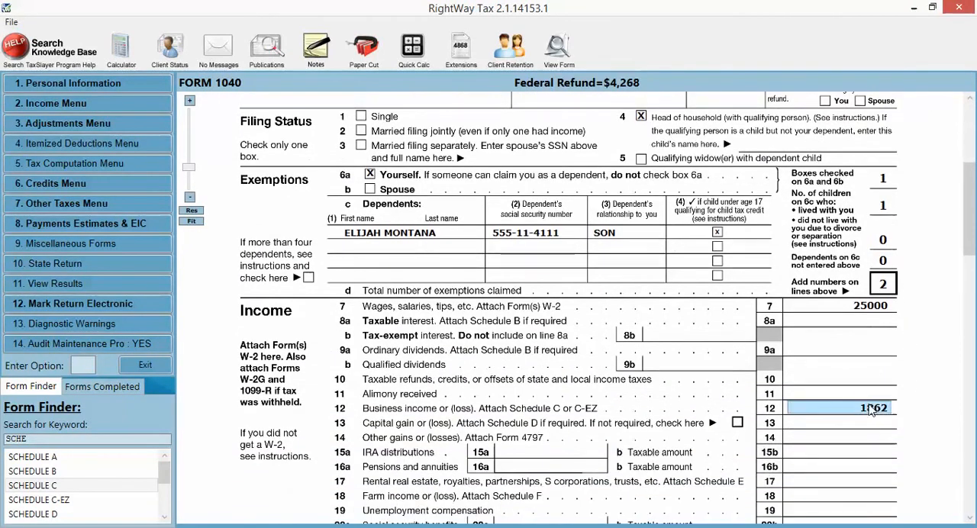
pyautogui.click(884, 415)
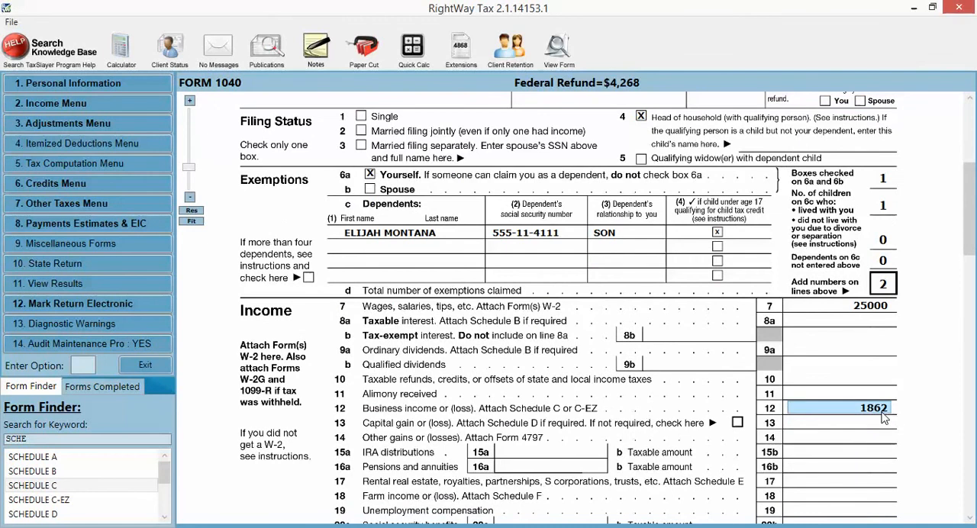